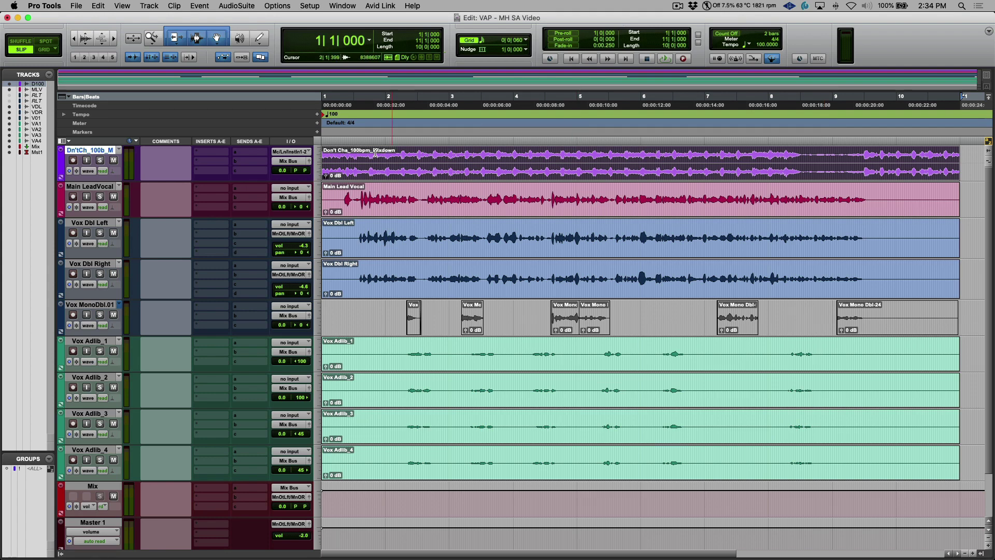
Play the session, mute the Dn'tCh_100b_M beat track, then stop and return to the start
{"action": "key", "text": "space"}
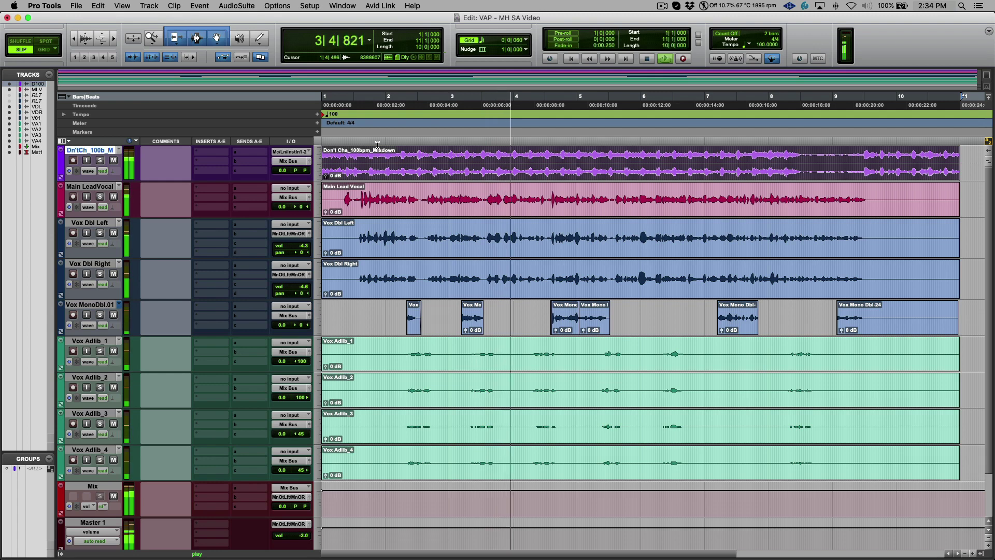
{"action": "left_click", "coordinate": [114, 161]}
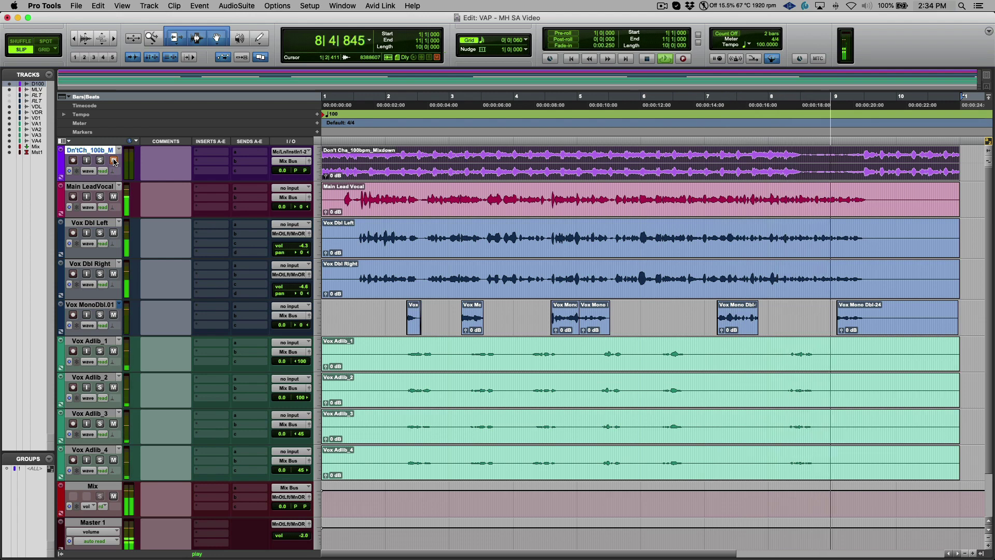
{"action": "key", "text": "space"}
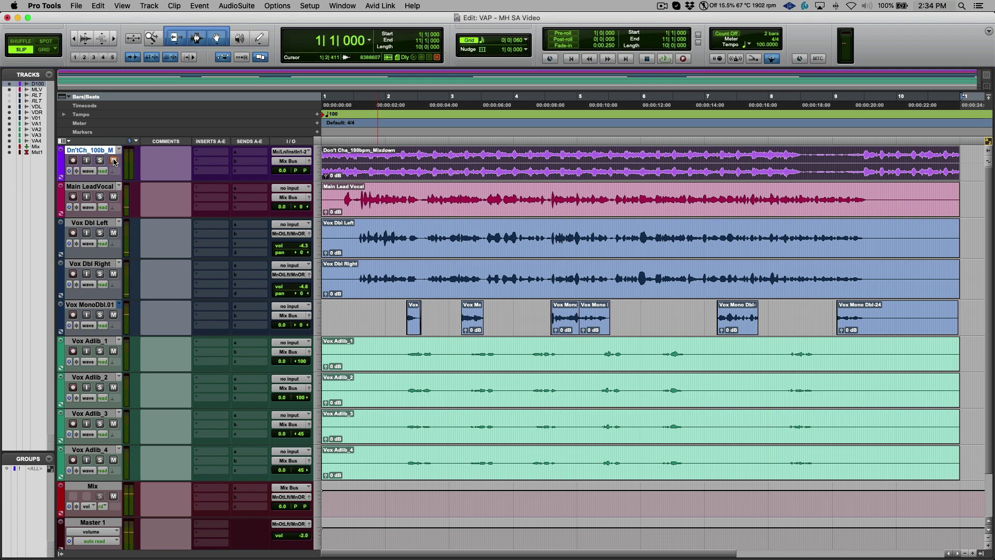
Check the Vox MonoDbl.01 and beat tracks, then place the insertion point in Main Lead Vocal
{"action": "left_click", "coordinate": [109, 306]}
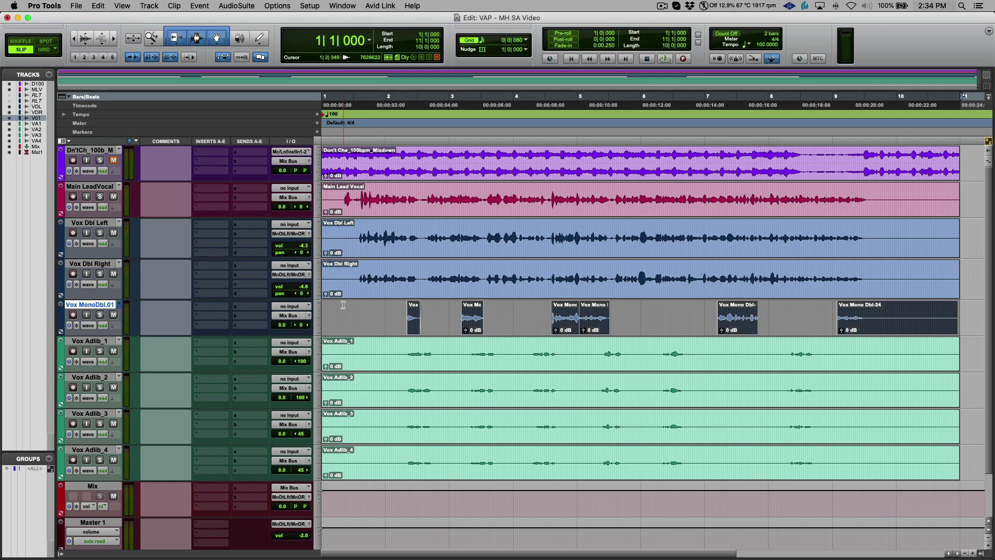
{"action": "left_click", "coordinate": [107, 151]}
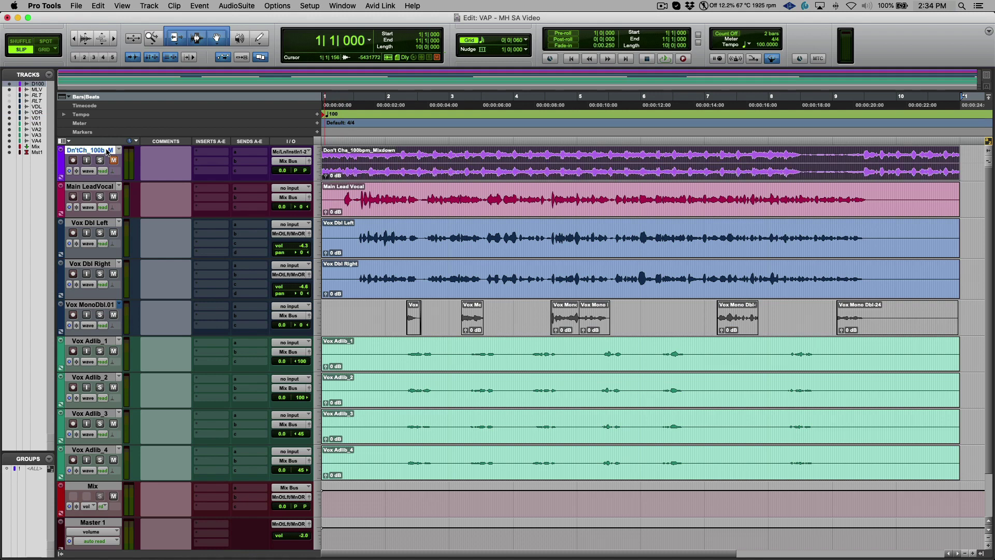
{"action": "left_click", "coordinate": [343, 193]}
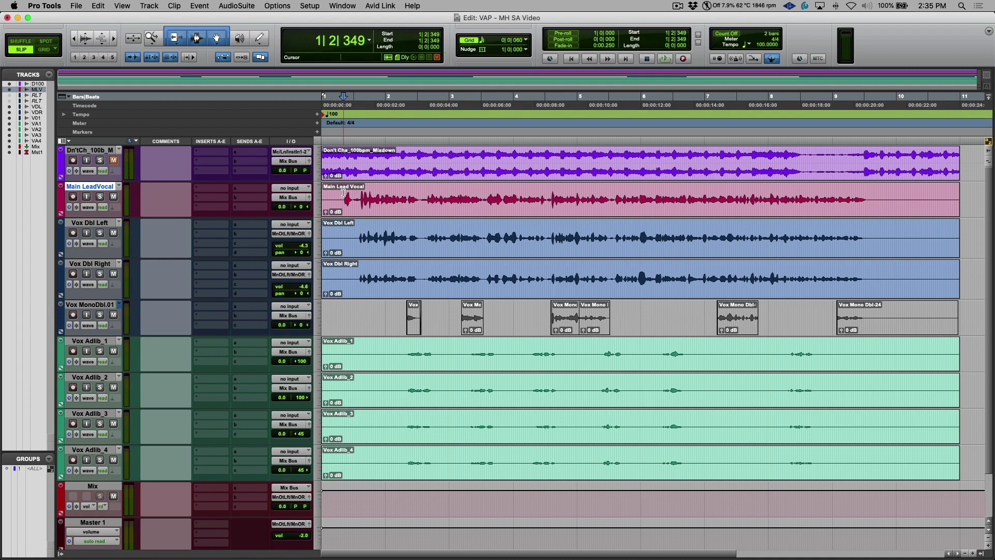
Open VocAlign Project 5 from the AudioSuite Synchro Arts menu
{"action": "left_click", "coordinate": [237, 6]}
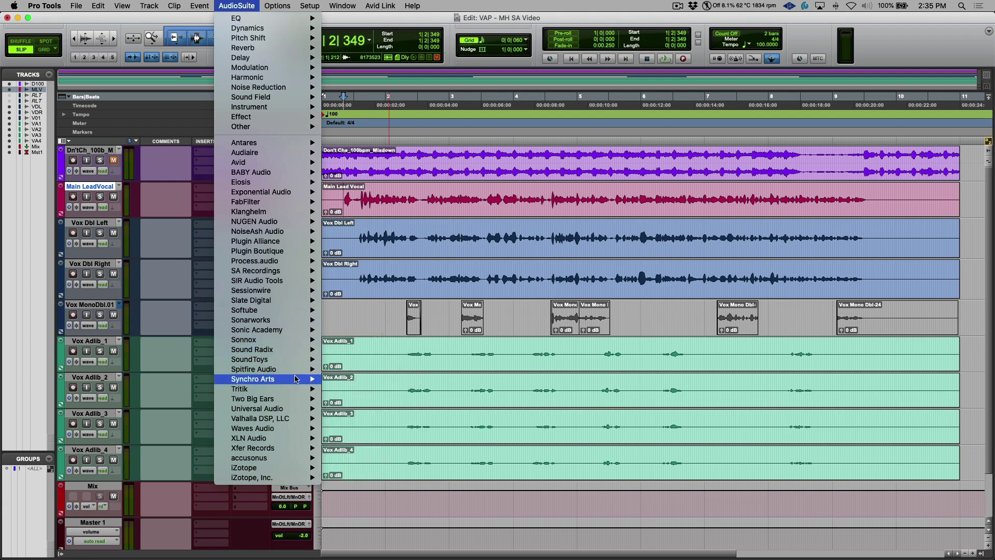
{"action": "mouse_move", "coordinate": [303, 379]}
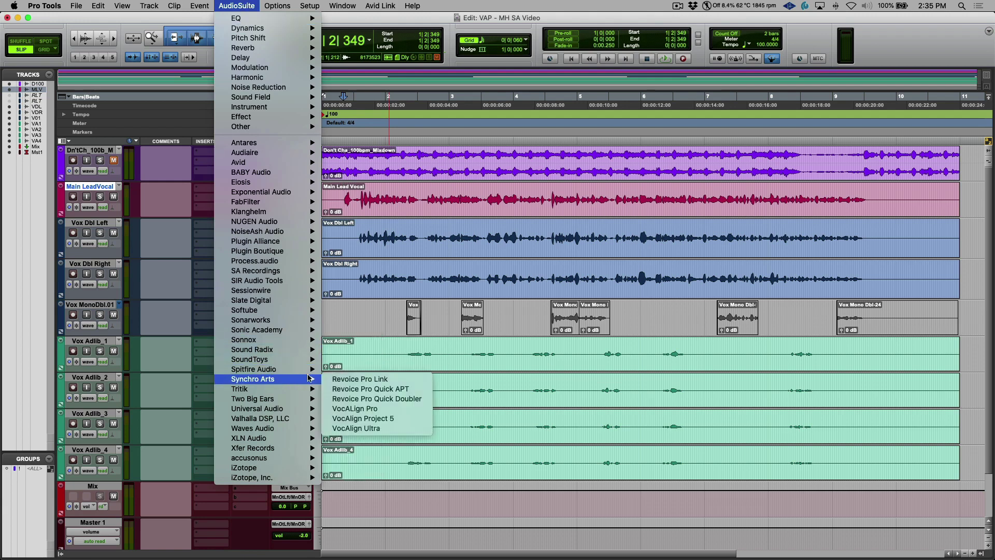
{"action": "left_click", "coordinate": [384, 418]}
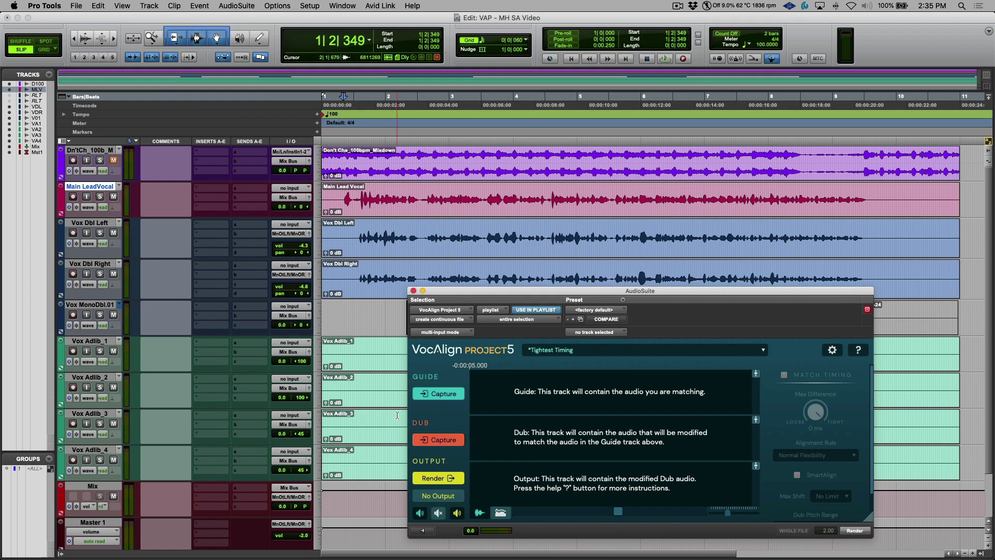
Capture the whole Main Lead Vocal clip as the guide and select the Vox Dbl Left clip
{"action": "left_click", "coordinate": [497, 207]}
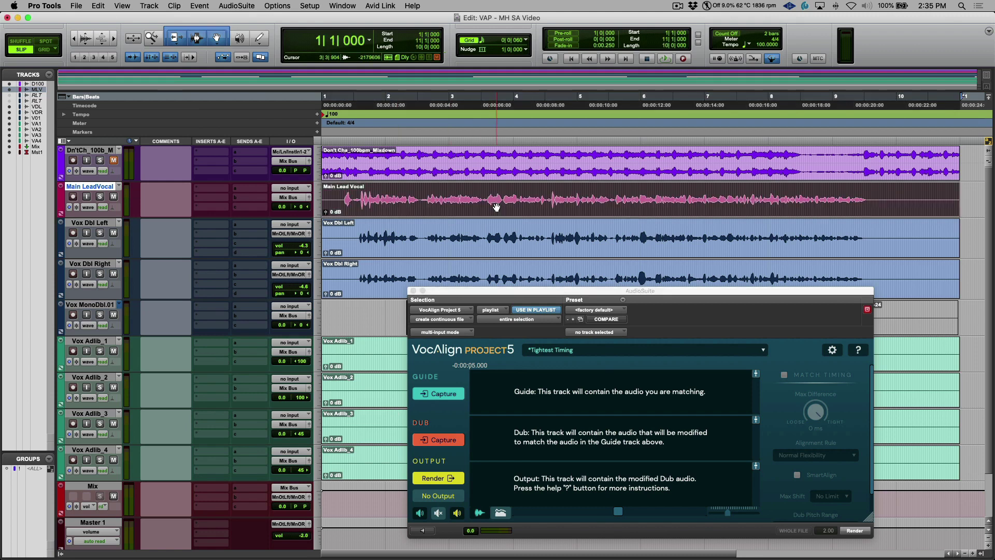
{"action": "left_click", "coordinate": [440, 394]}
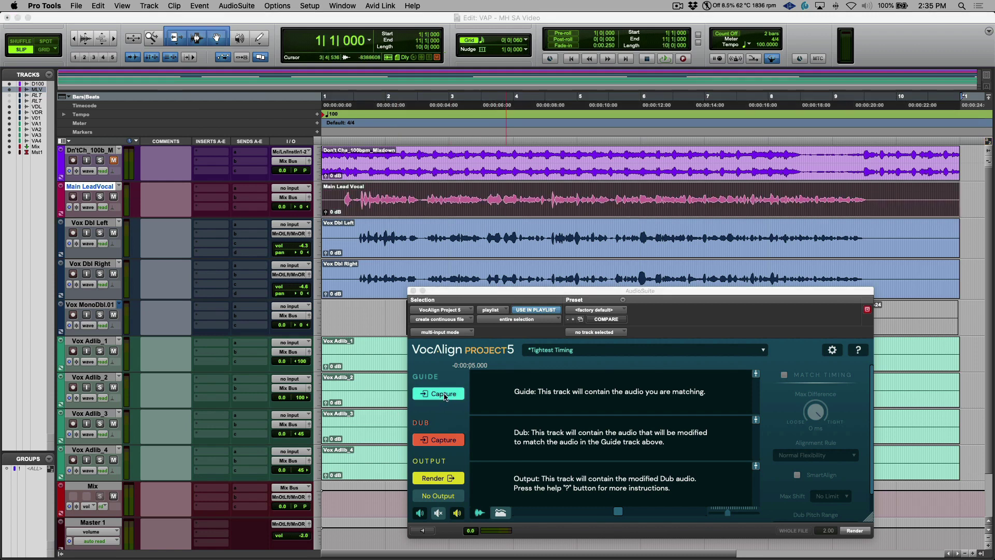
{"action": "left_click", "coordinate": [547, 252]}
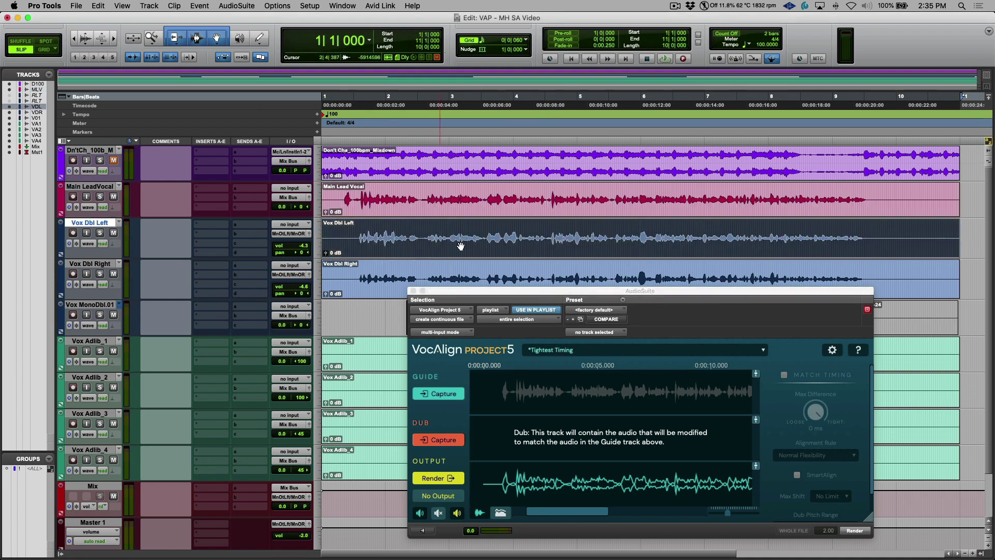
Capture Vox Dbl Left as the dub, use Tightest Timing with SmartAlign on, and preview it
{"action": "left_click", "coordinate": [446, 443]}
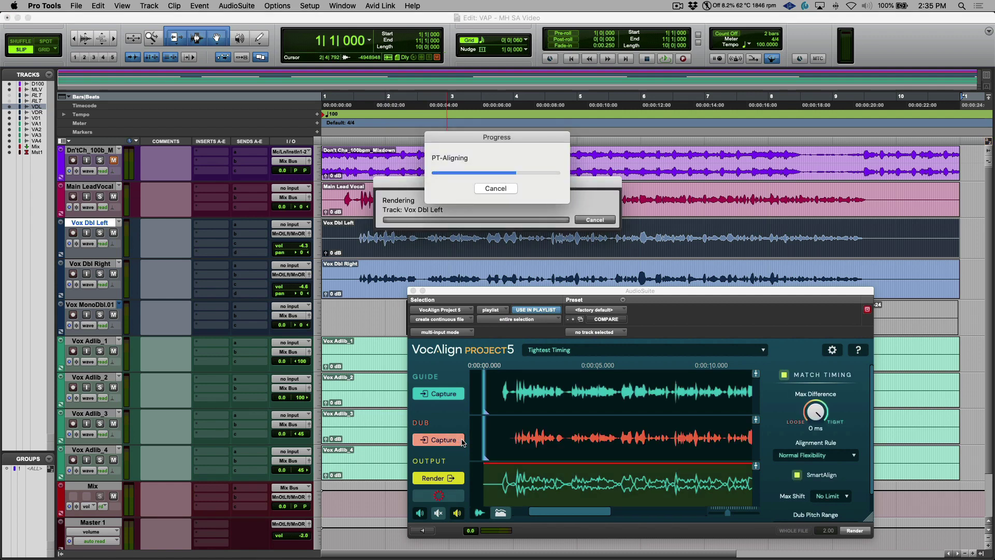
{"action": "left_click", "coordinate": [641, 353]}
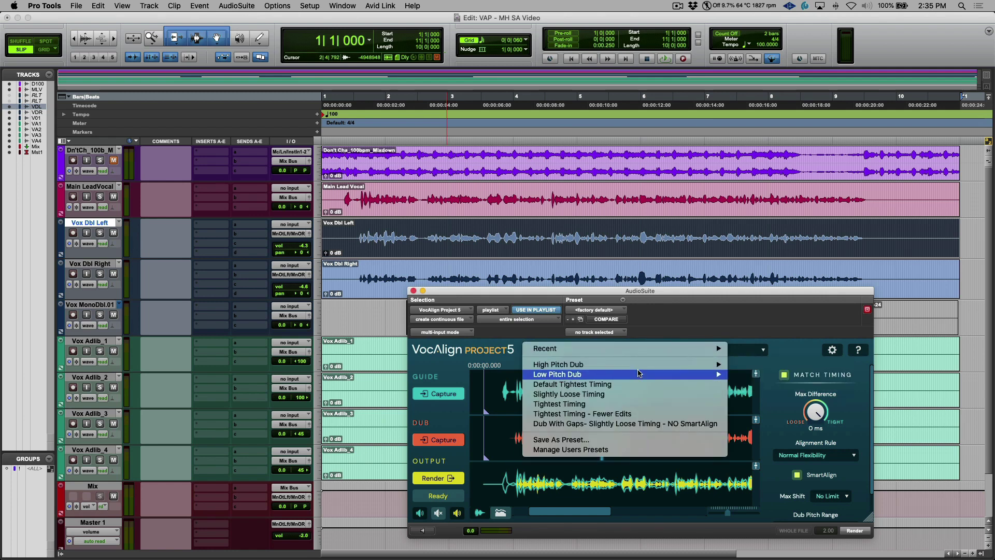
{"action": "mouse_move", "coordinate": [638, 373]}
{"action": "left_click", "coordinate": [596, 403]}
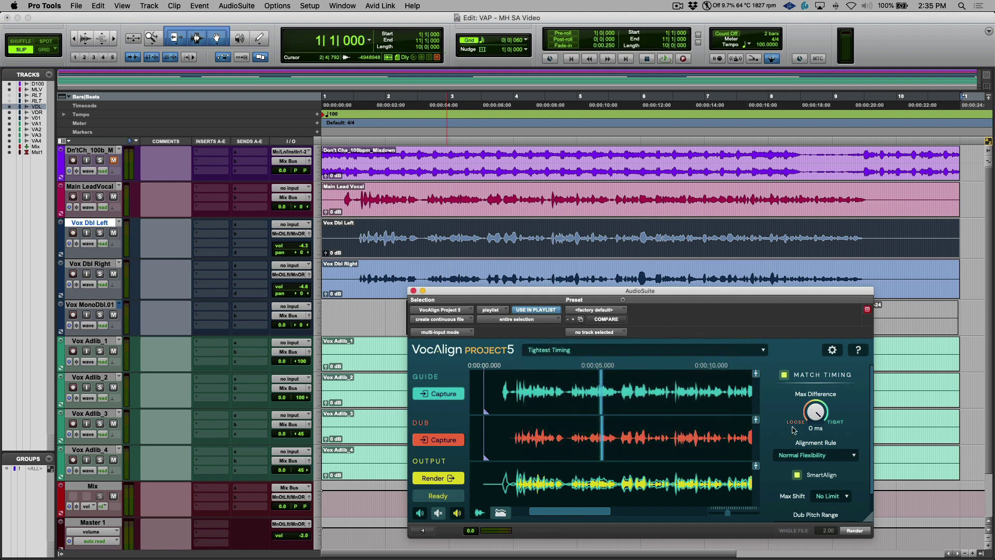
{"action": "left_click", "coordinate": [797, 475]}
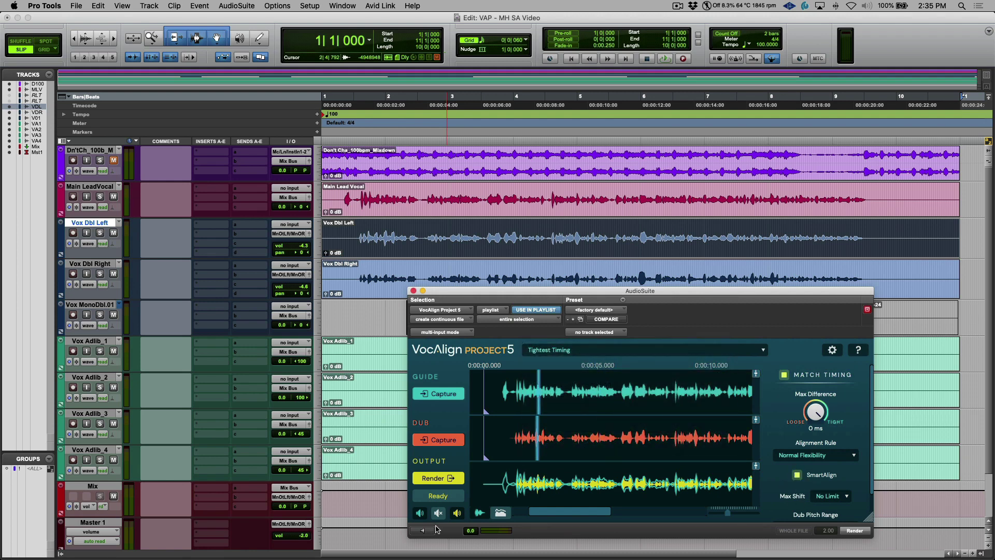
{"action": "left_click", "coordinate": [424, 530]}
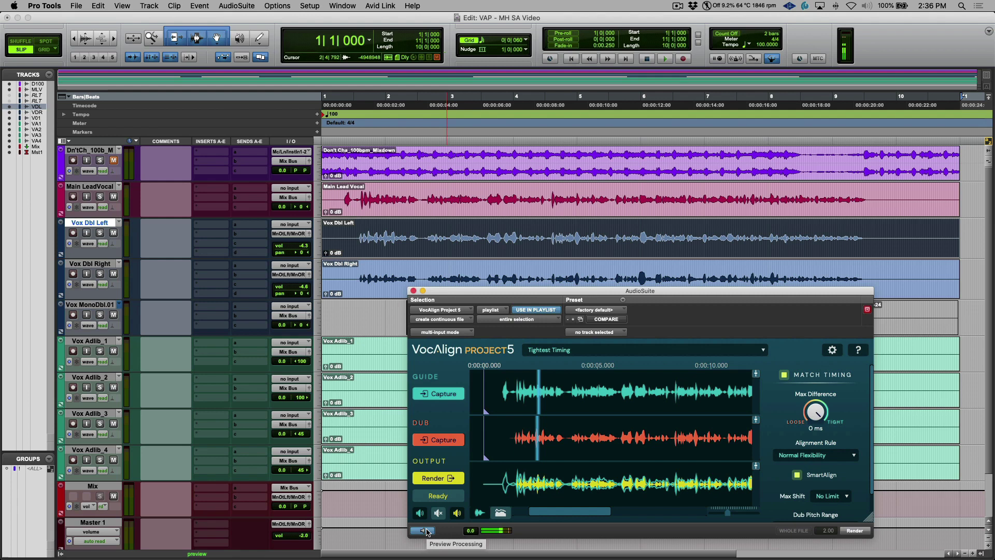
{"action": "left_click", "coordinate": [424, 530]}
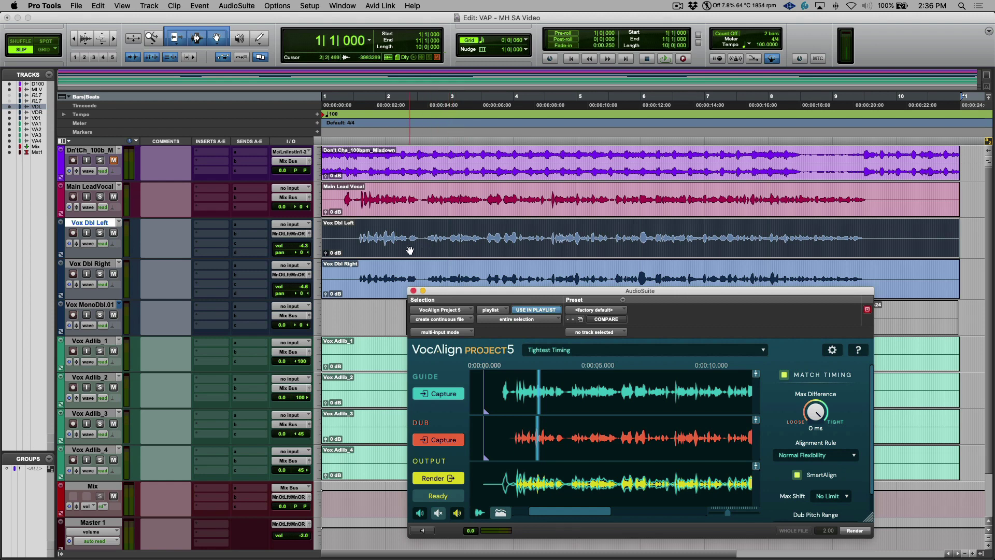
Create a new Vox Dbl Left.01 playlist and render the aligned left double onto it
{"action": "left_click", "coordinate": [118, 223]}
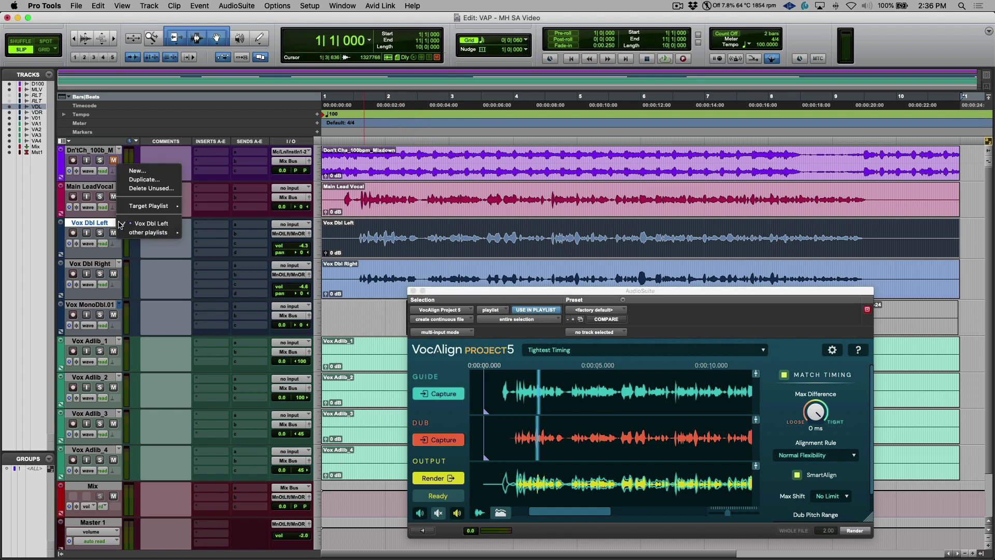
{"action": "left_click", "coordinate": [136, 170]}
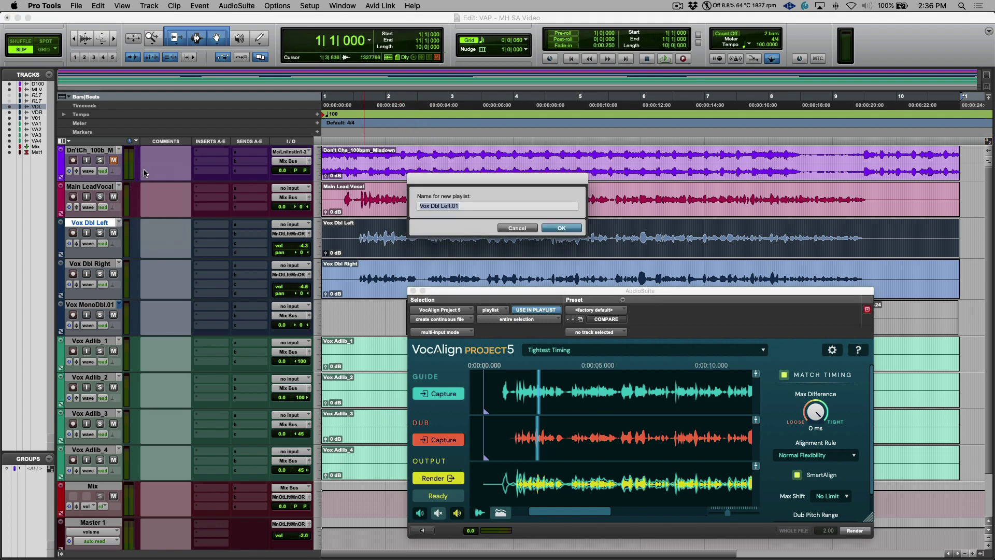
{"action": "key", "text": "Return"}
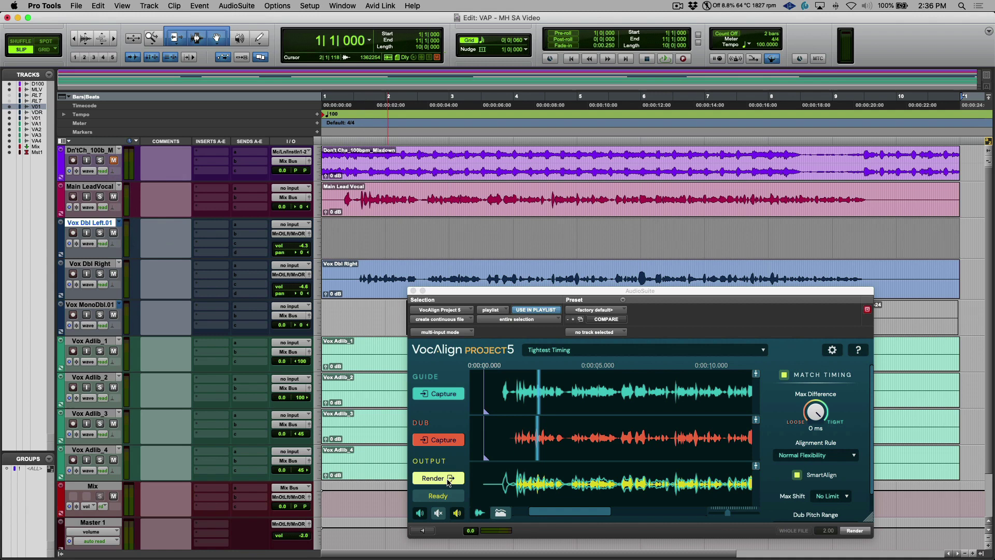
{"action": "left_click", "coordinate": [449, 479]}
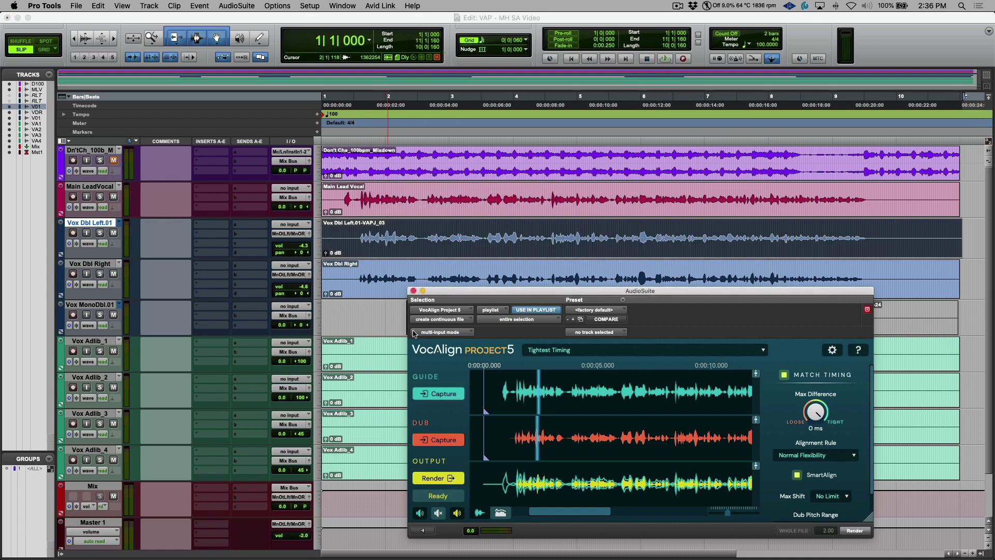
Capture the Vox Dbl Right clip as the dub and preview its alignment
{"action": "left_click", "coordinate": [373, 293]}
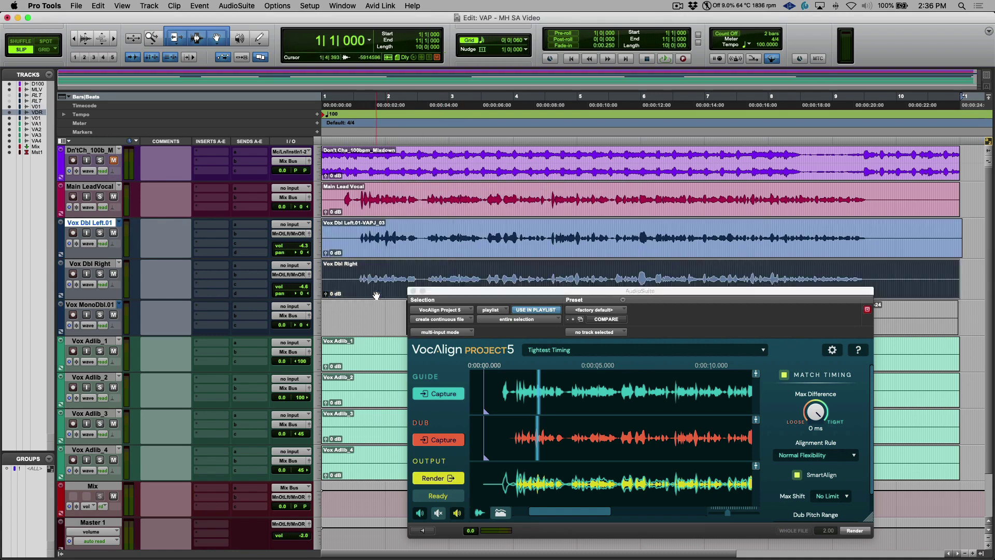
{"action": "left_click", "coordinate": [455, 440]}
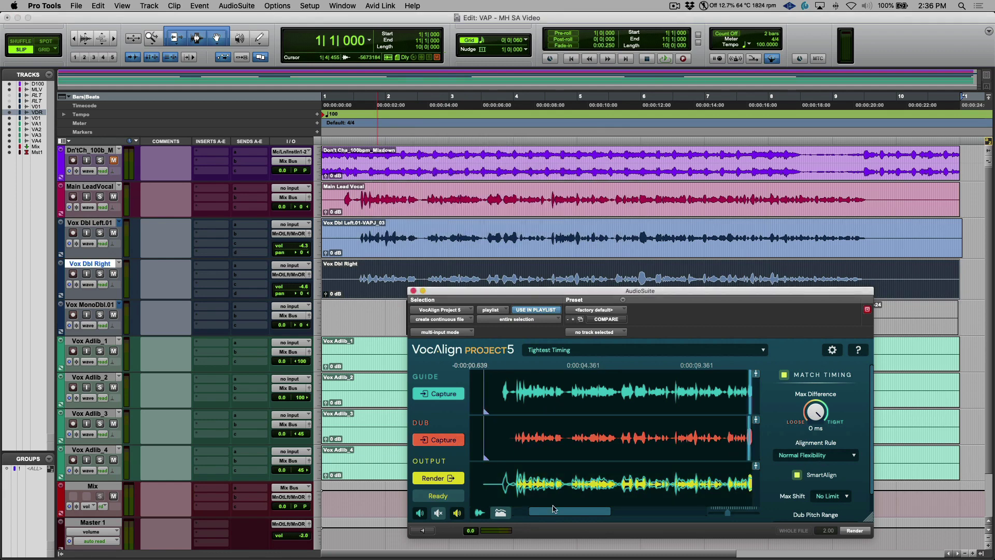
{"action": "left_click", "coordinate": [426, 530]}
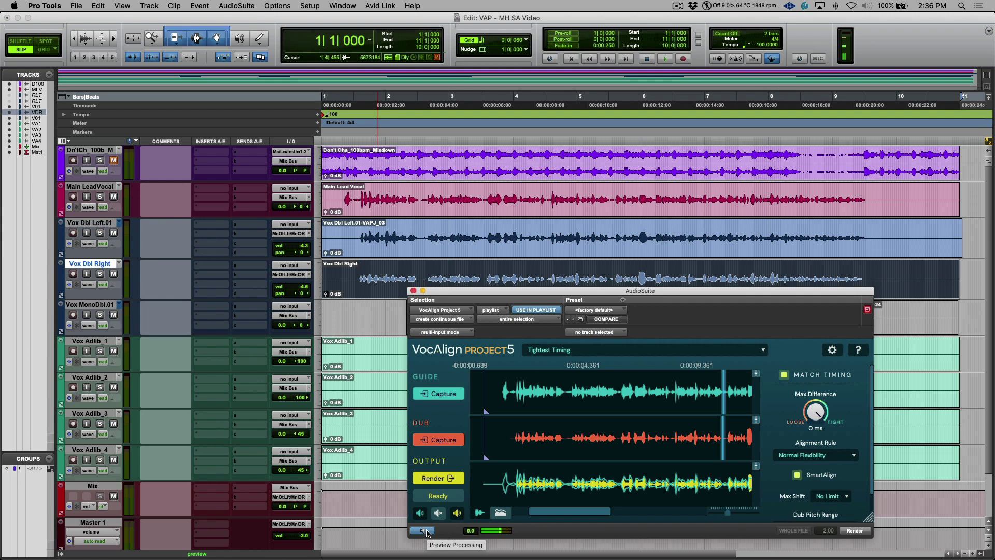
{"action": "left_click", "coordinate": [426, 531]}
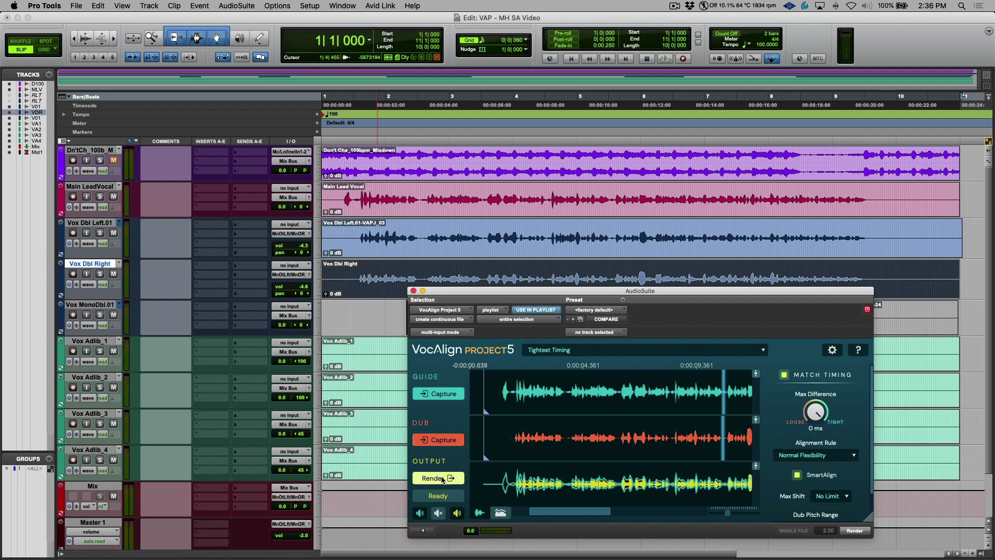
Create a new Vox Dbl Right.01 playlist and render the aligned right double onto it
{"action": "left_click", "coordinate": [119, 264]}
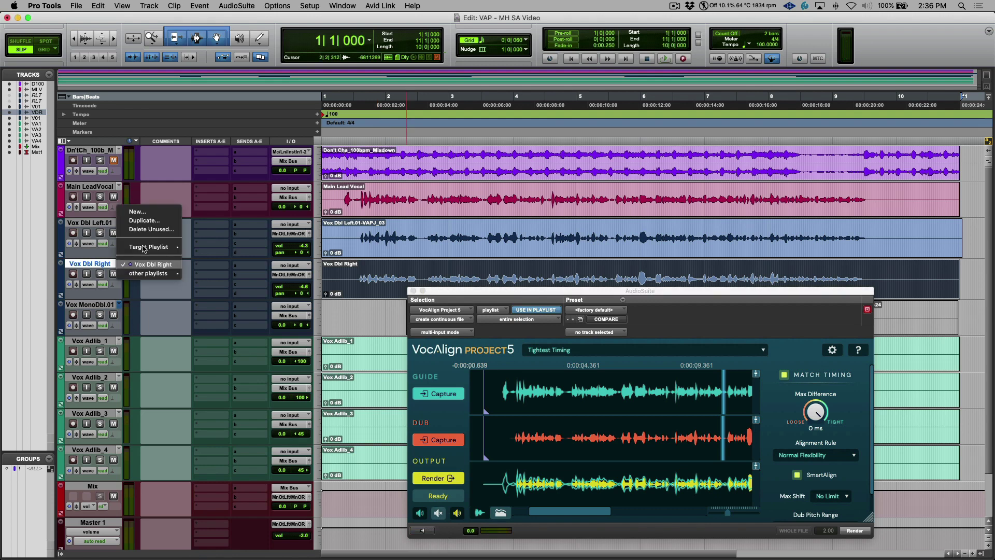
{"action": "left_click", "coordinate": [149, 212]}
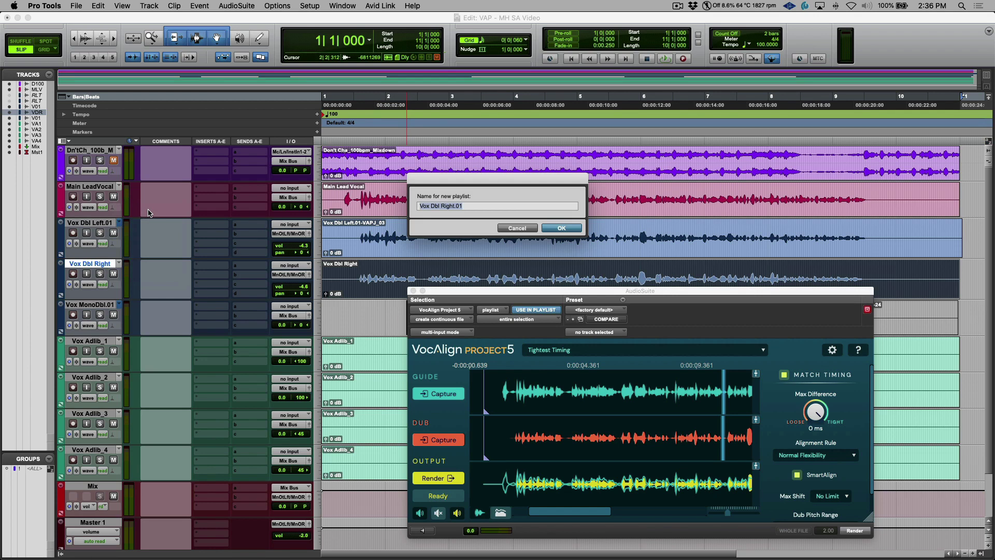
{"action": "key", "text": "Return"}
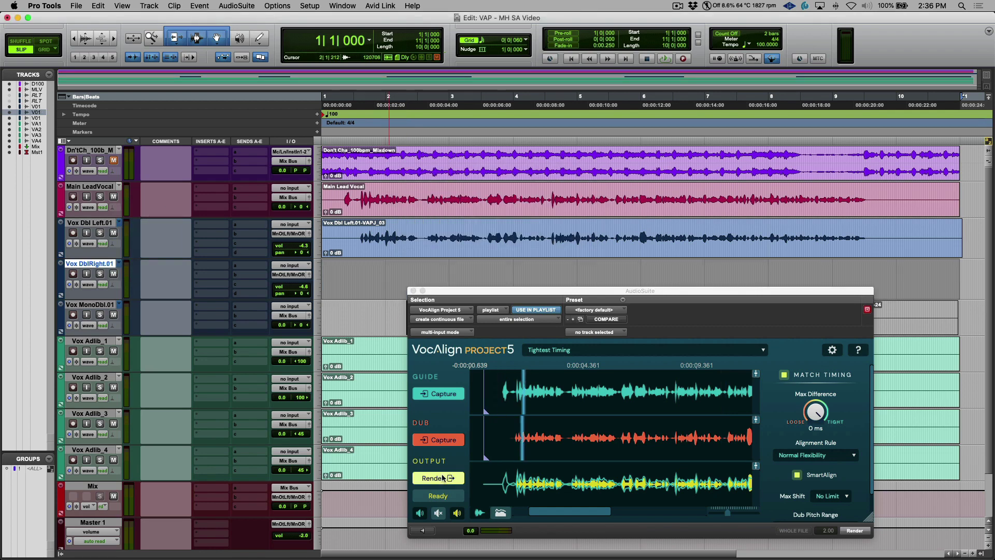
{"action": "left_click_drag", "start_coordinate": [575, 292], "coordinate": [567, 305]}
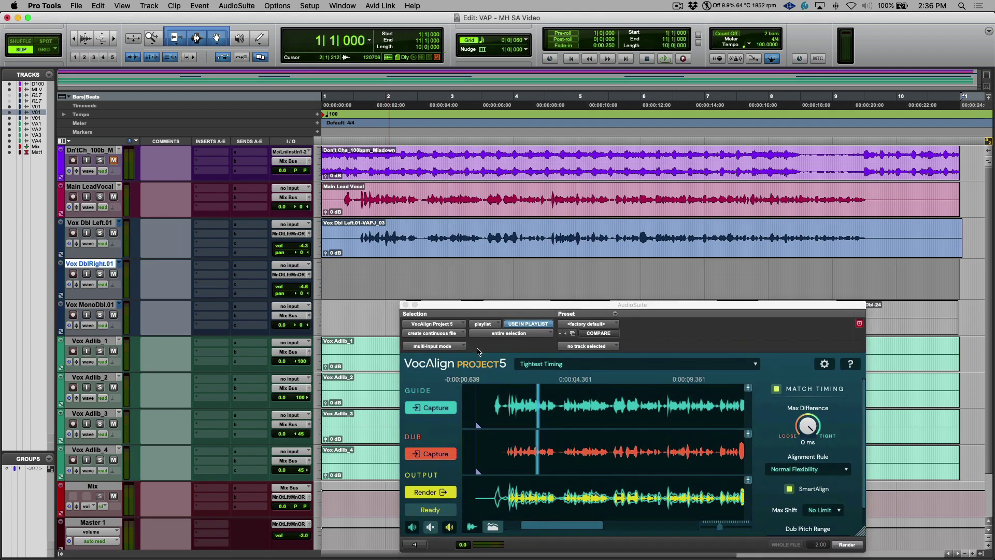
{"action": "left_click", "coordinate": [435, 492]}
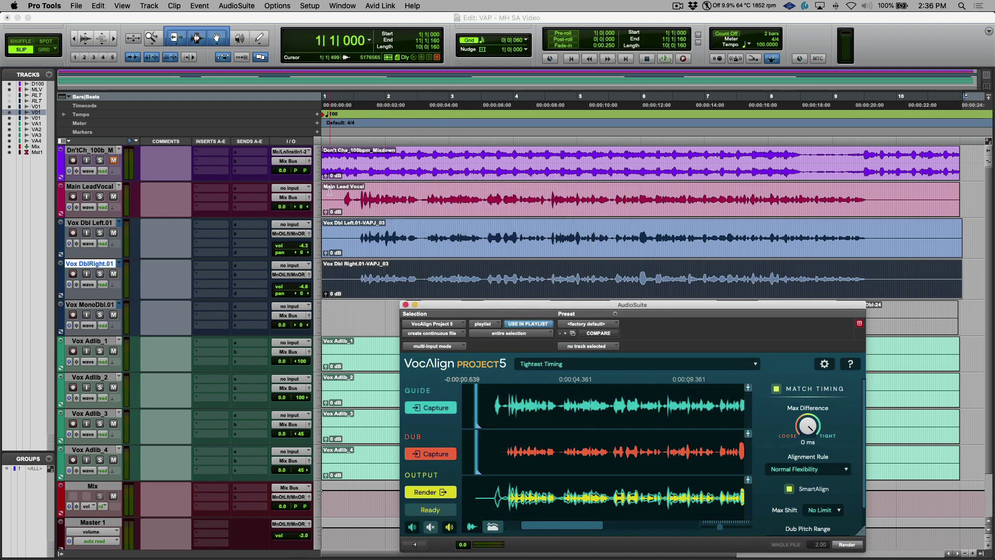
Solo the lead vocal and both doubles and play the aligned vocals
{"action": "left_click", "coordinate": [100, 187], "text": "shift"}
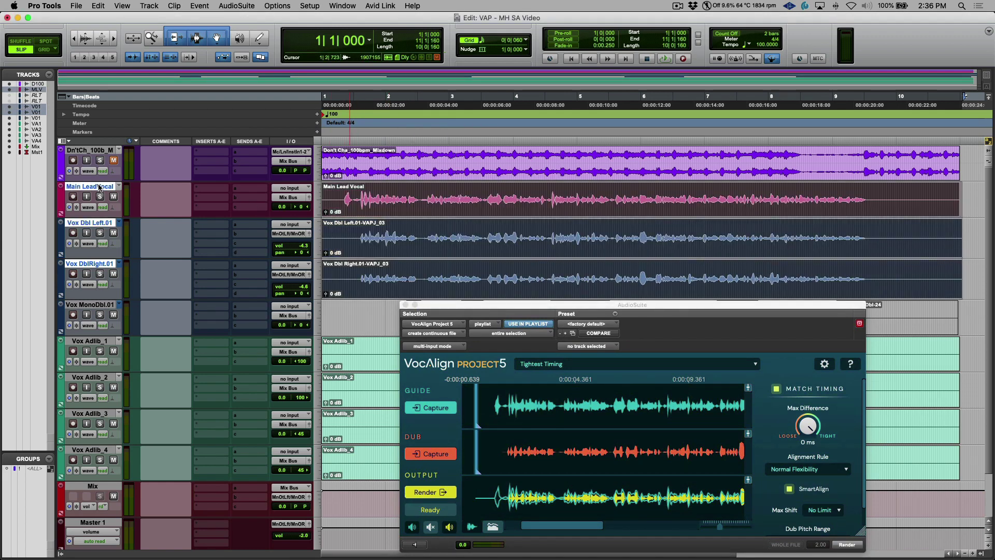
{"action": "left_click", "coordinate": [100, 196], "text": "alt+shift"}
{"action": "left_click", "coordinate": [357, 197]}
{"action": "key", "text": "space"}
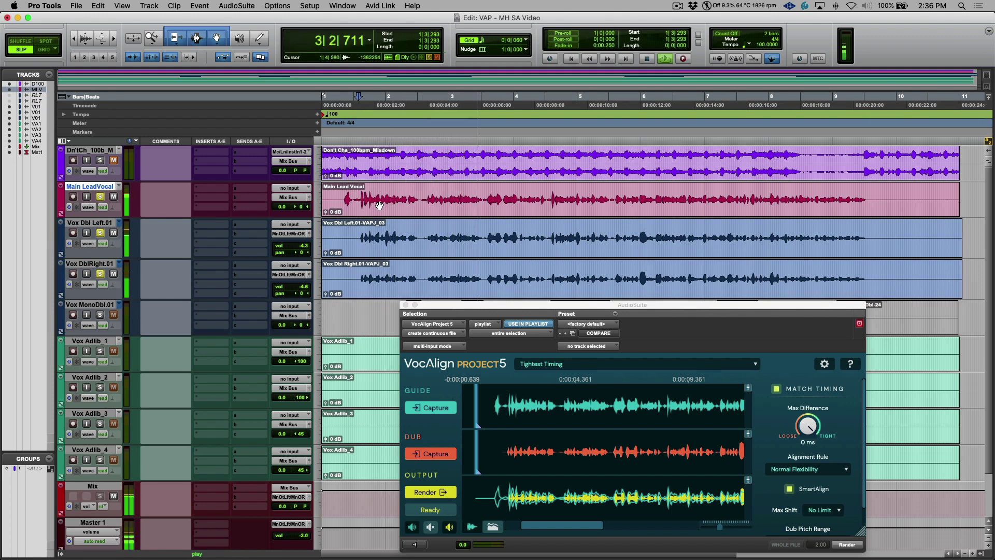
{"action": "key", "text": "space"}
Switch both doubles to their original unaligned playlists and play them for comparison
{"action": "left_click", "coordinate": [119, 222]}
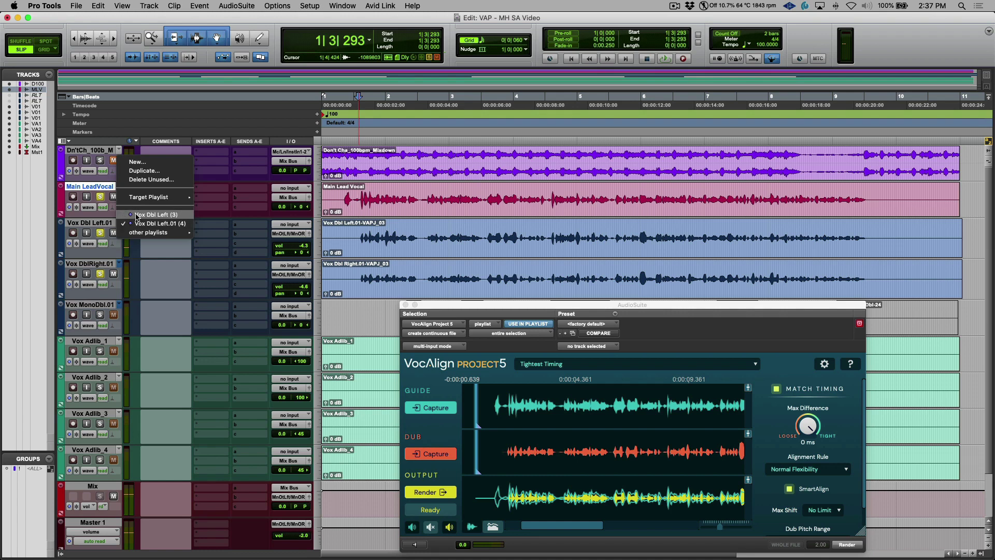
{"action": "left_click", "coordinate": [137, 215]}
{"action": "left_click", "coordinate": [119, 263]}
{"action": "left_click", "coordinate": [151, 255]}
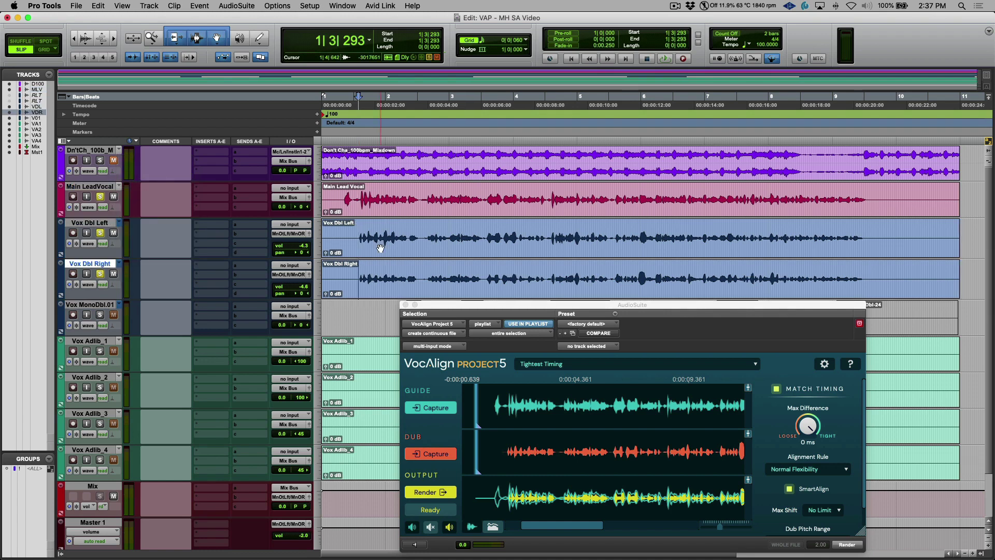
{"action": "key", "text": "space"}
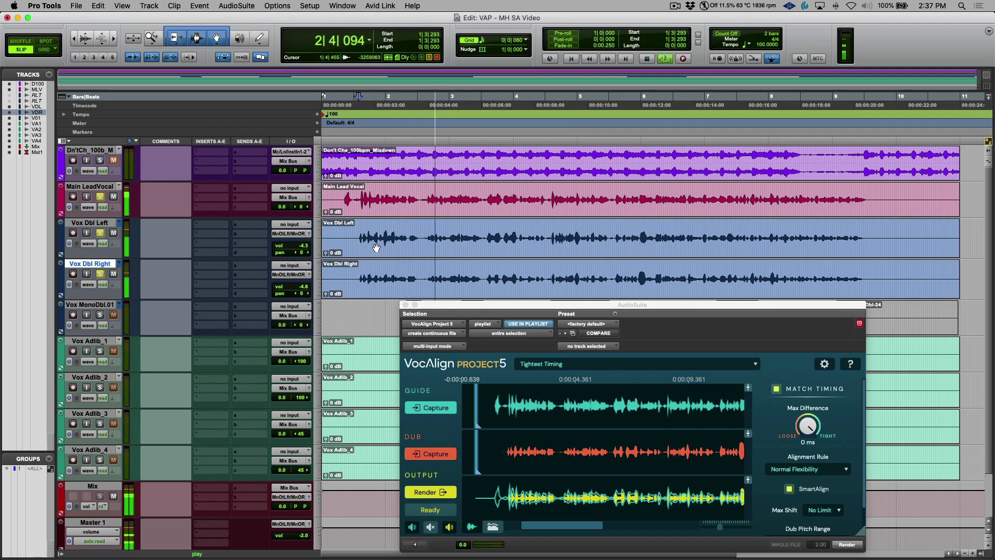
{"action": "key", "text": "space"}
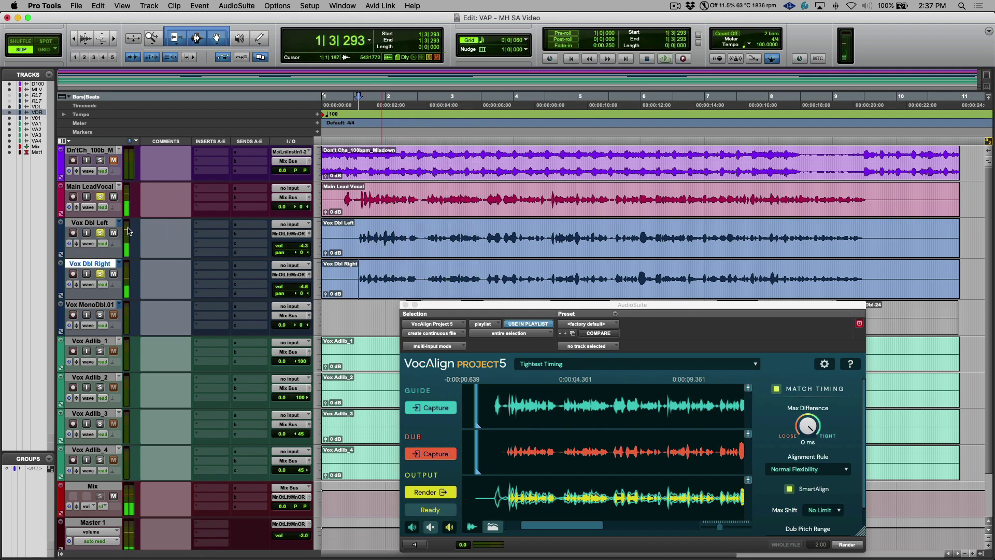
Switch both doubles back to the aligned Vox Dbl Left.01 and Vox Dbl Right.01 playlists
{"action": "left_click", "coordinate": [118, 223]}
{"action": "left_click", "coordinate": [139, 232]}
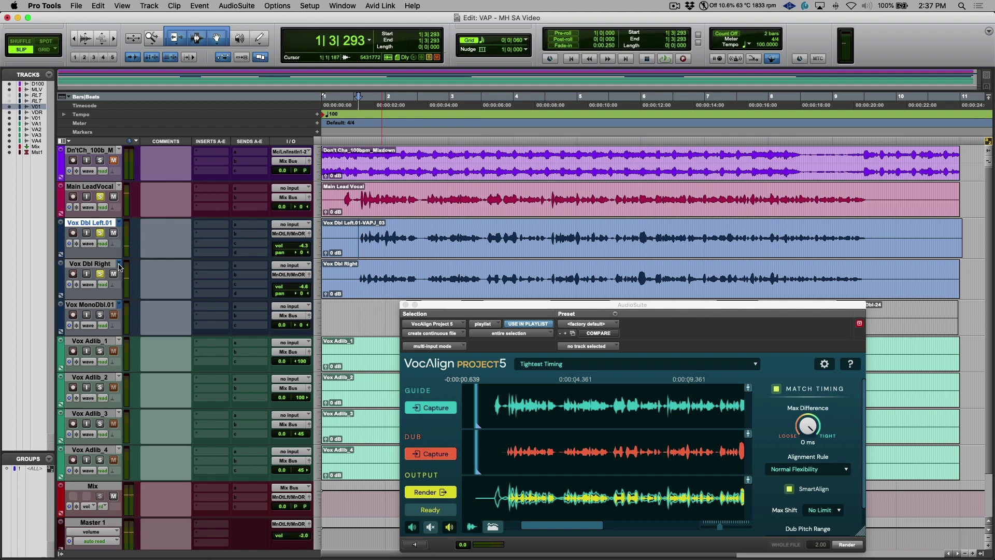
{"action": "left_click", "coordinate": [119, 264]}
{"action": "left_click", "coordinate": [139, 273]}
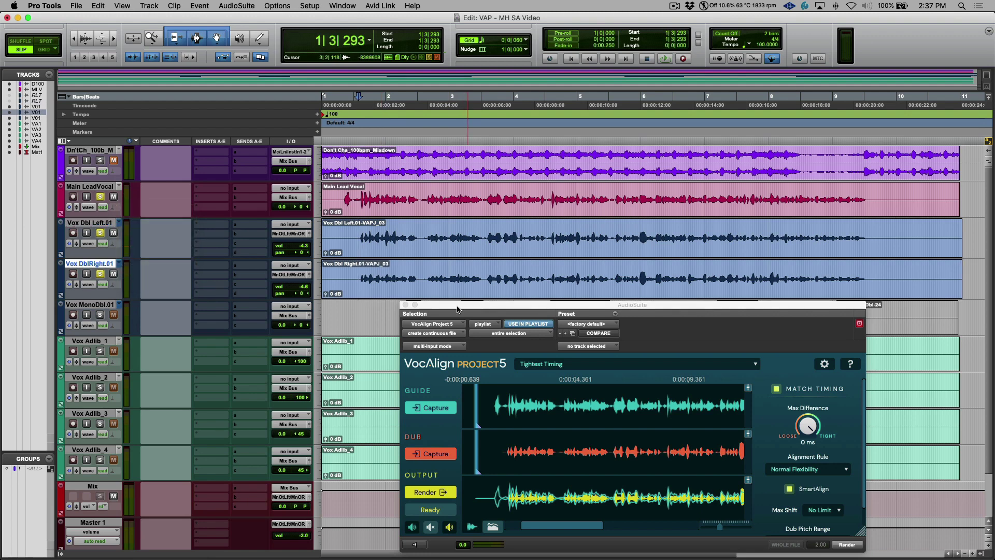
{"action": "left_click_drag", "start_coordinate": [457, 309], "coordinate": [520, 86]}
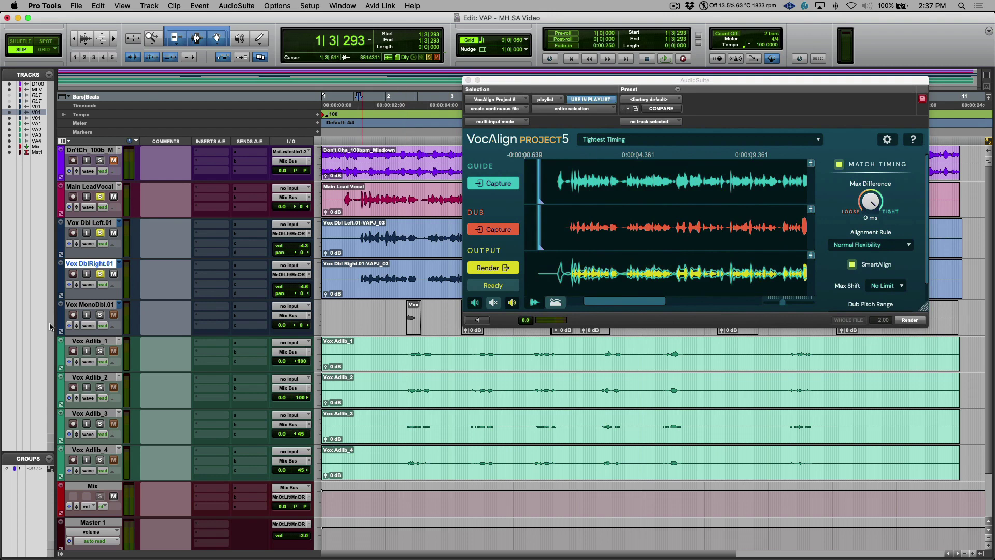
Solo Vox Adlib_1 through Vox Adlib_4 and play them from around 2|2|374
{"action": "left_click", "coordinate": [84, 341]}
{"action": "left_click", "coordinate": [96, 449], "text": "shift"}
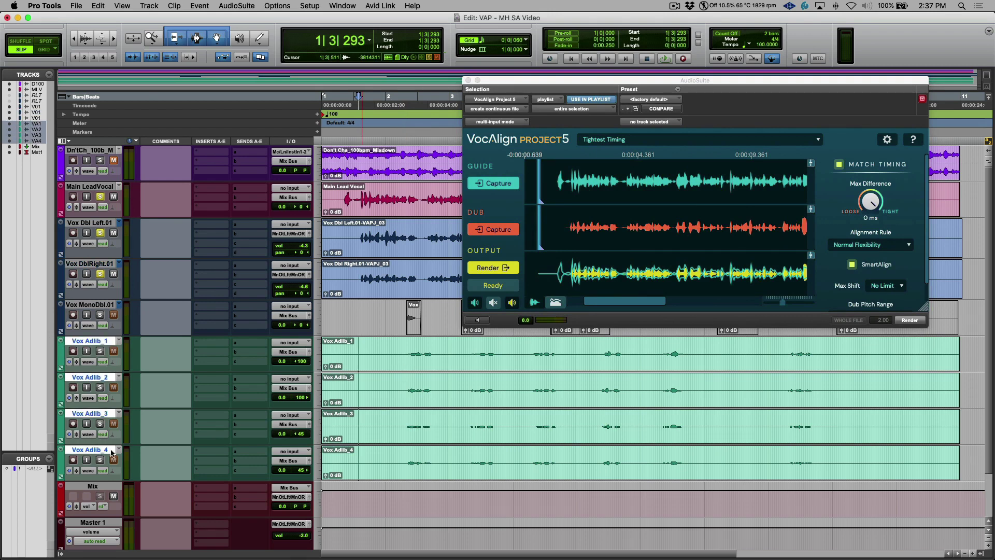
{"action": "key", "text": "shift+s"}
{"action": "left_click", "coordinate": [407, 351]}
{"action": "key", "text": "space"}
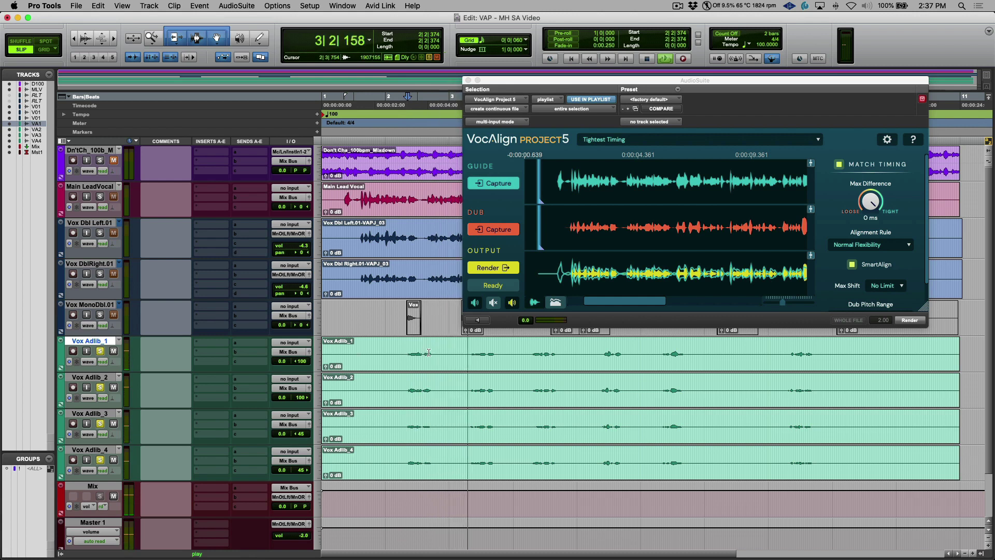
{"action": "key", "text": "space"}
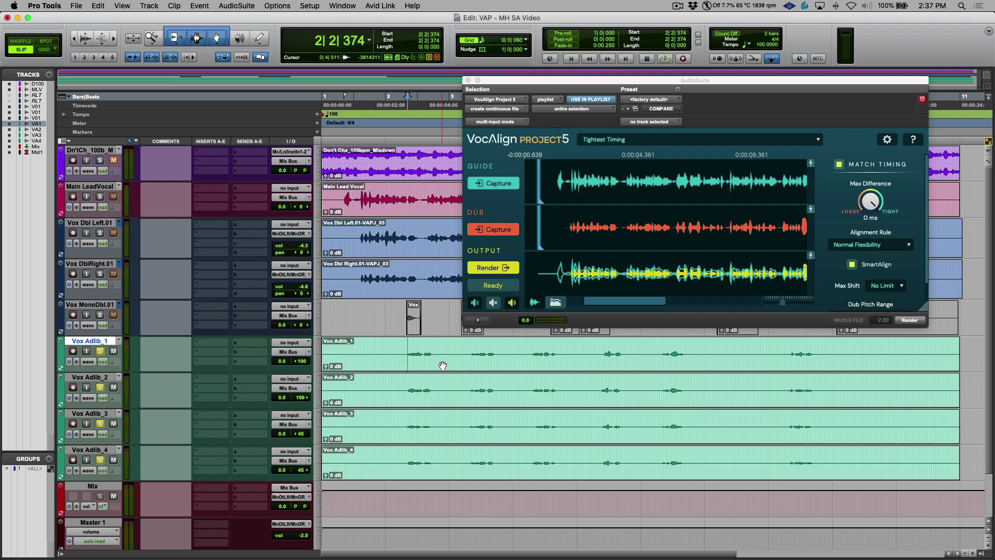
Capture Vox Adlib_1 as the VocAlign guide, then select the Vox Adlib_2 clip
{"action": "left_click", "coordinate": [443, 366]}
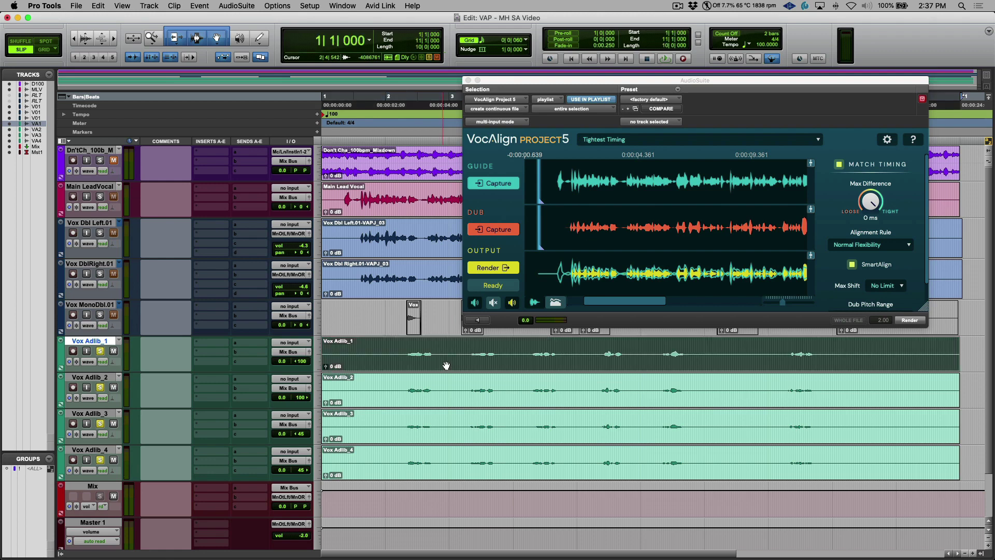
{"action": "left_click", "coordinate": [499, 183]}
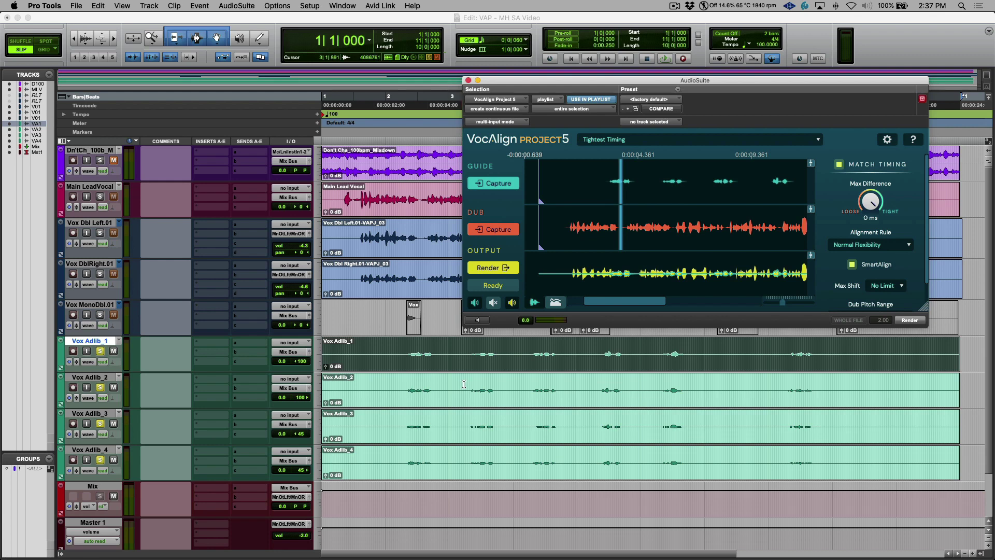
{"action": "left_click", "coordinate": [464, 384]}
{"action": "key", "text": "semicolon"}
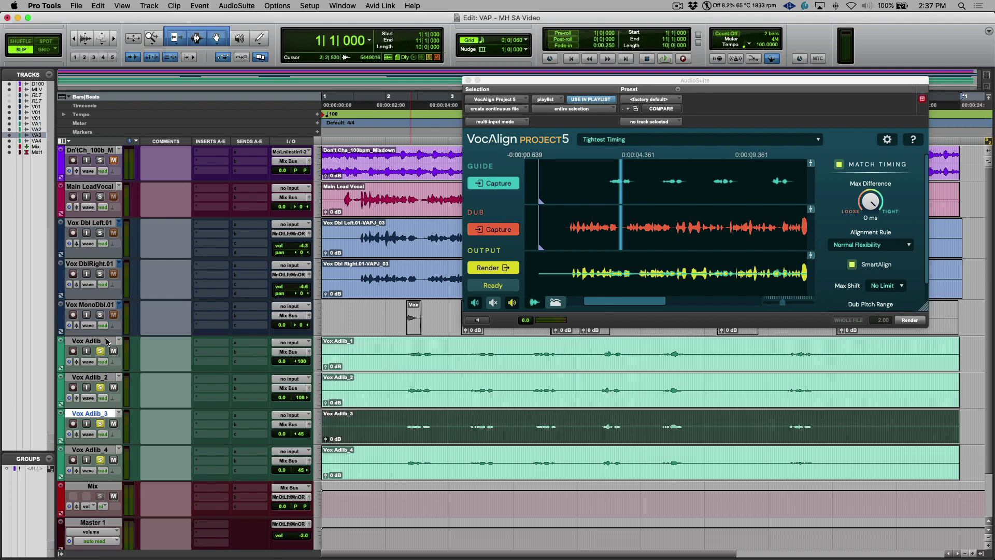
{"action": "key", "text": "semicolon"}
{"action": "key", "text": "p"}
{"action": "key", "text": "p"}
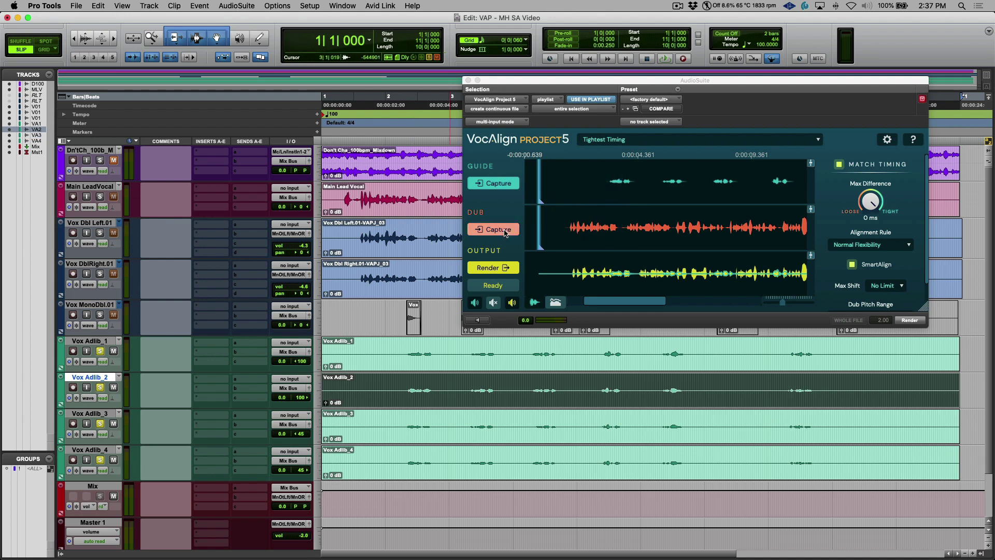
Capture Vox Adlib_2 as the dub and render it as Vox Adlib_2-VAPJ_04
{"action": "left_click", "coordinate": [505, 233]}
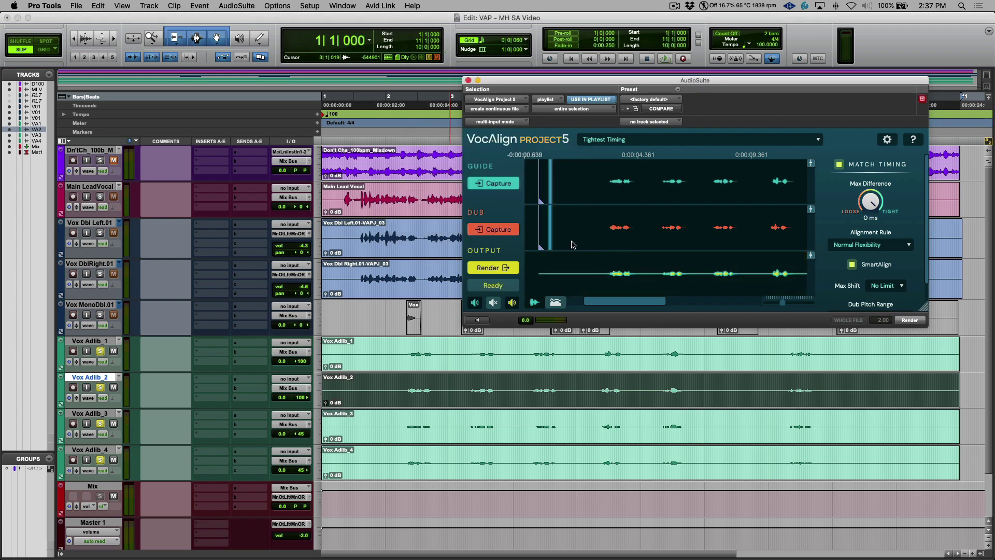
{"action": "left_click", "coordinate": [573, 244]}
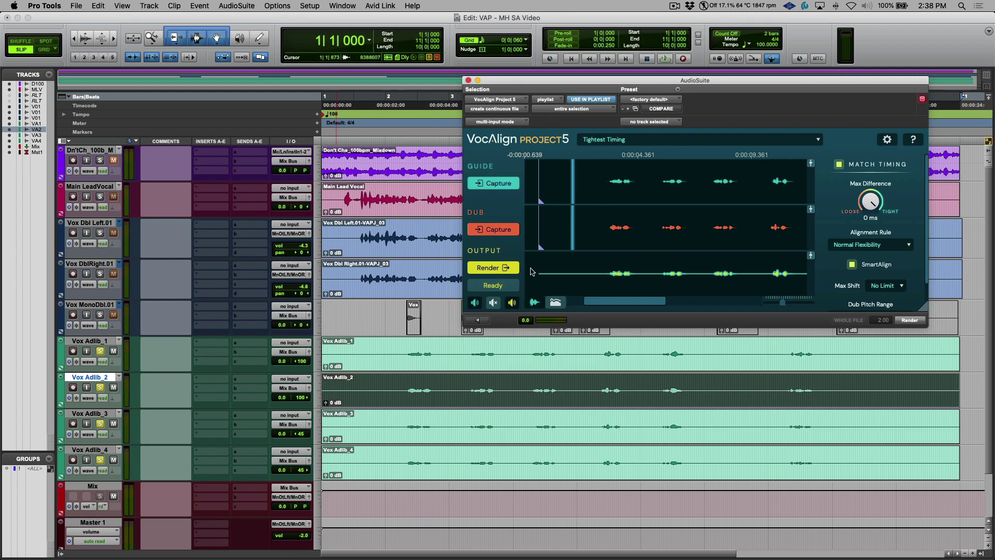
{"action": "left_click", "coordinate": [493, 268]}
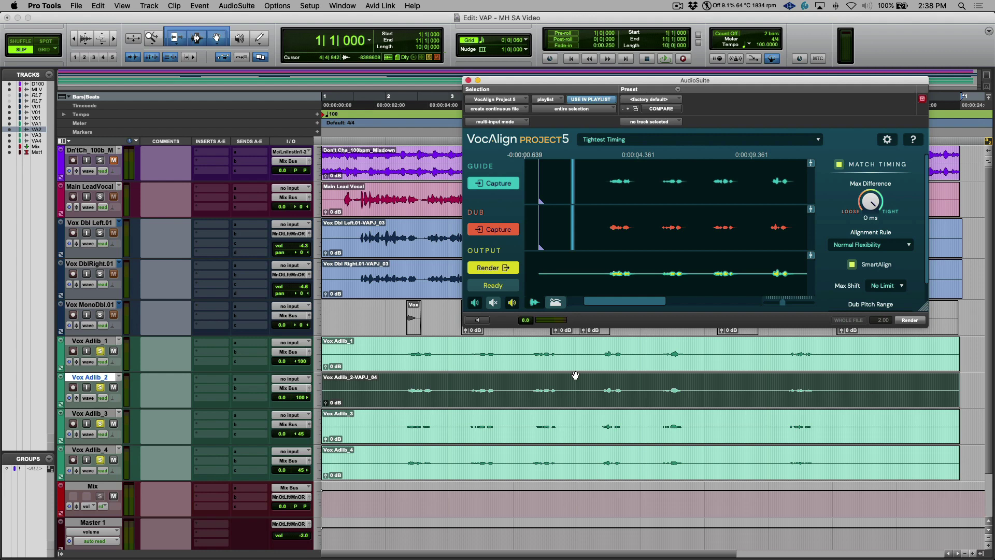
Capture Vox Adlib_3 as the dub and render it as Vox Adlib_3-VAPJ_05
{"action": "key", "text": "semicolon"}
{"action": "left_click", "coordinate": [504, 270]}
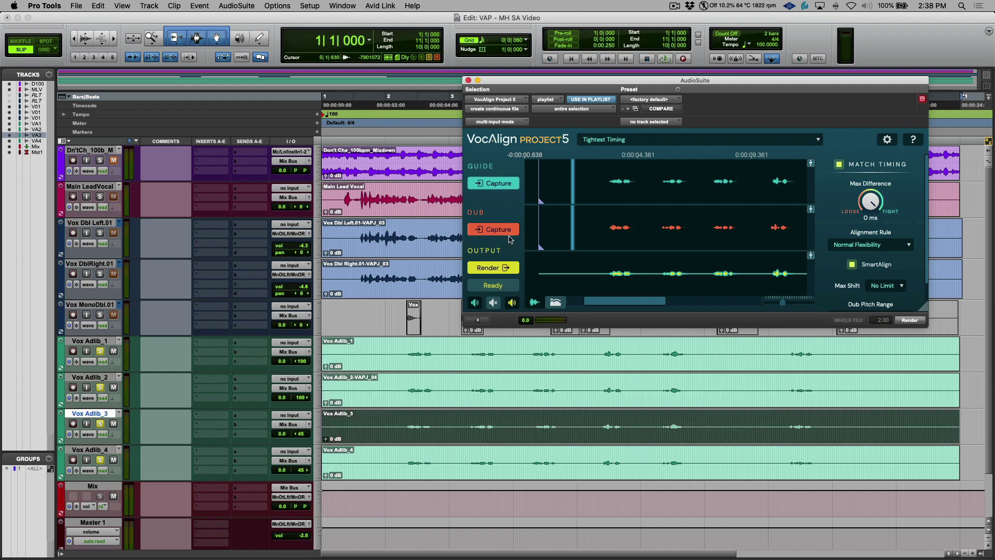
{"action": "left_click", "coordinate": [499, 268]}
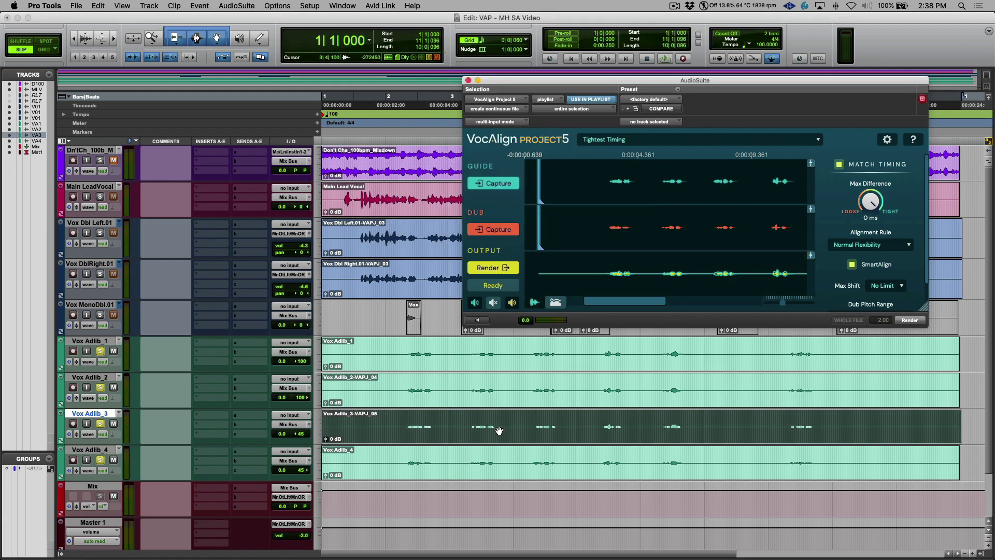
Capture Vox Adlib_4 as the dub, render it as Vox Adlib_4-VAPJ_06, and start playback
{"action": "left_click", "coordinate": [500, 462]}
{"action": "left_click", "coordinate": [495, 229]}
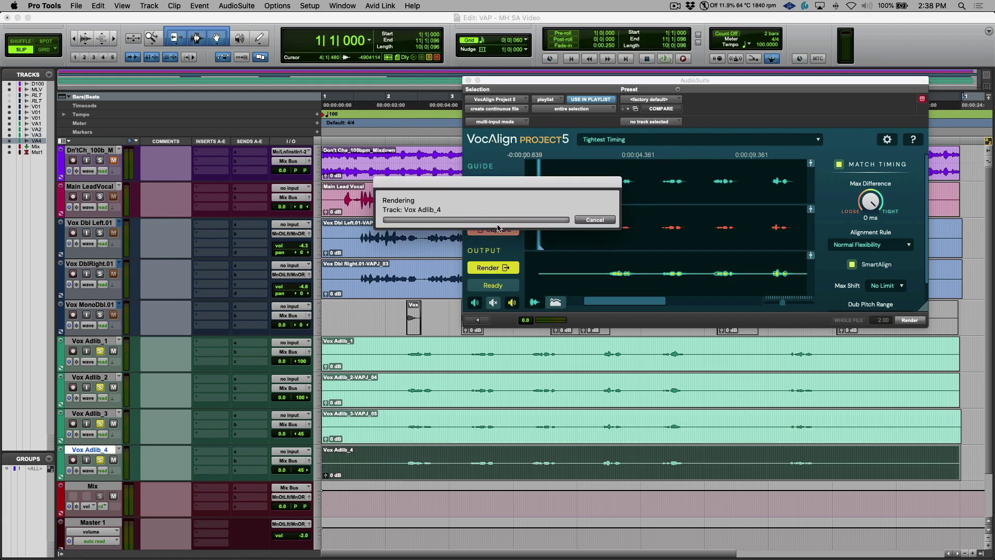
{"action": "left_click", "coordinate": [496, 269]}
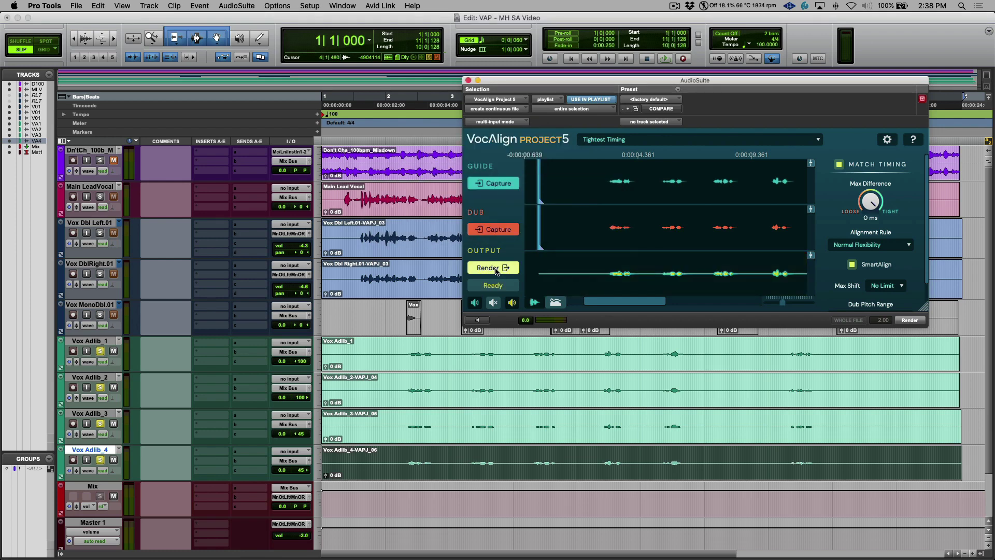
{"action": "key", "text": "space"}
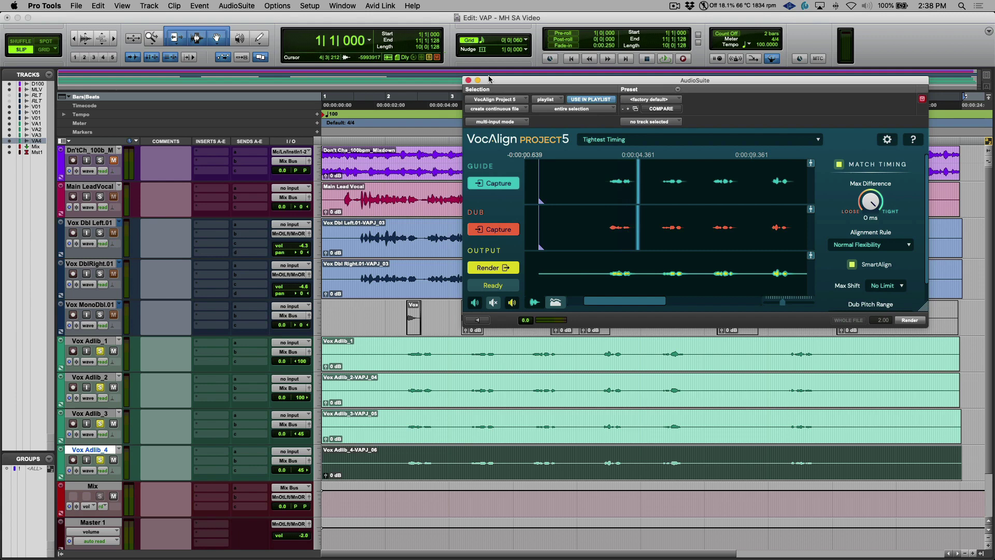
Play back the aligned ad-libs, restarting from 4|2|112, then stop
{"action": "left_click_drag", "start_coordinate": [515, 81], "coordinate": [423, 496]}
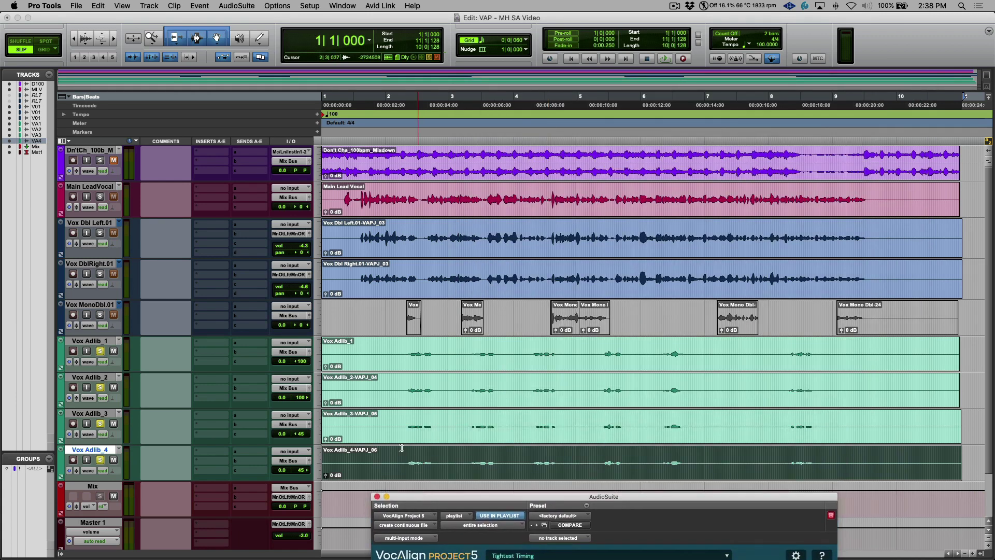
{"action": "left_click", "coordinate": [408, 354]}
{"action": "key", "text": "space"}
{"action": "left_click", "coordinate": [469, 354]}
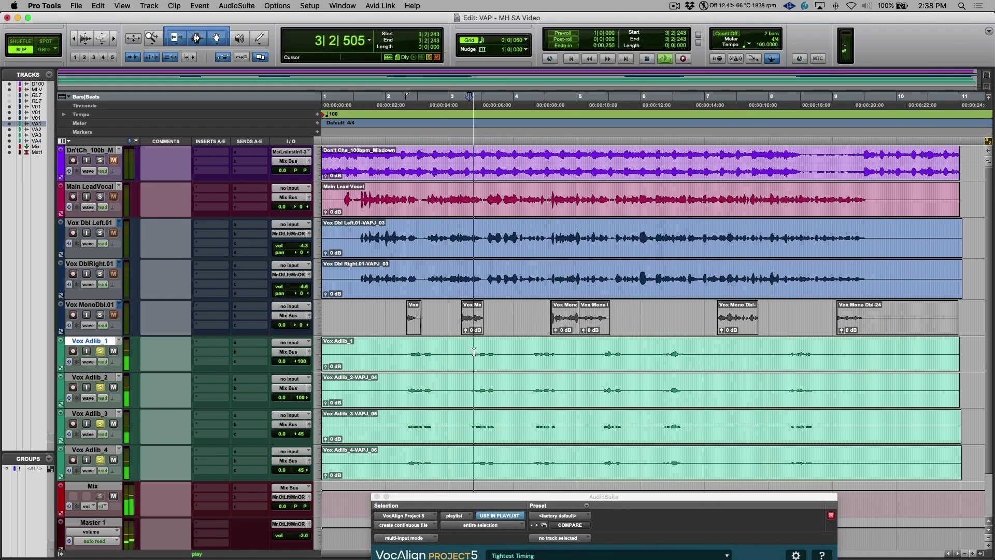
{"action": "left_click", "coordinate": [531, 350]}
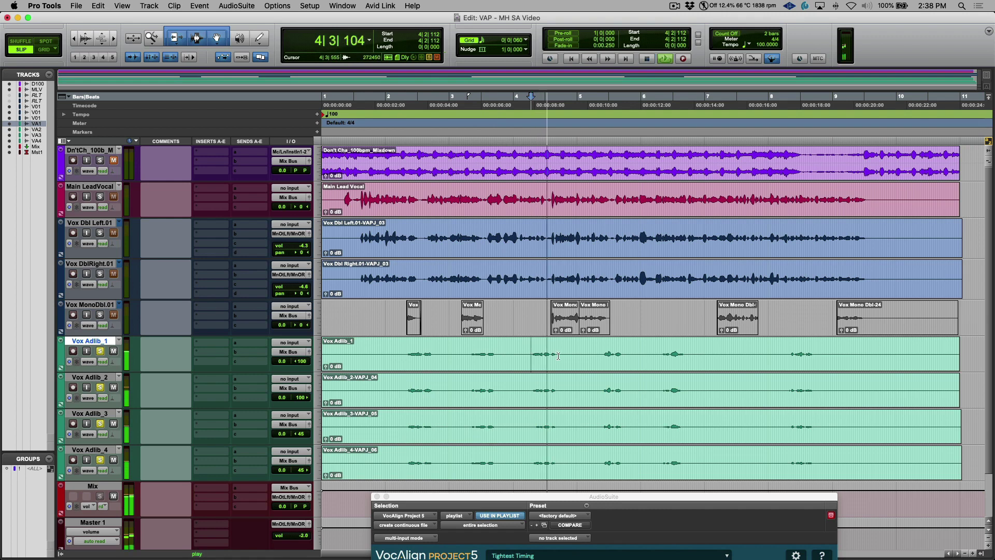
{"action": "key", "text": "space"}
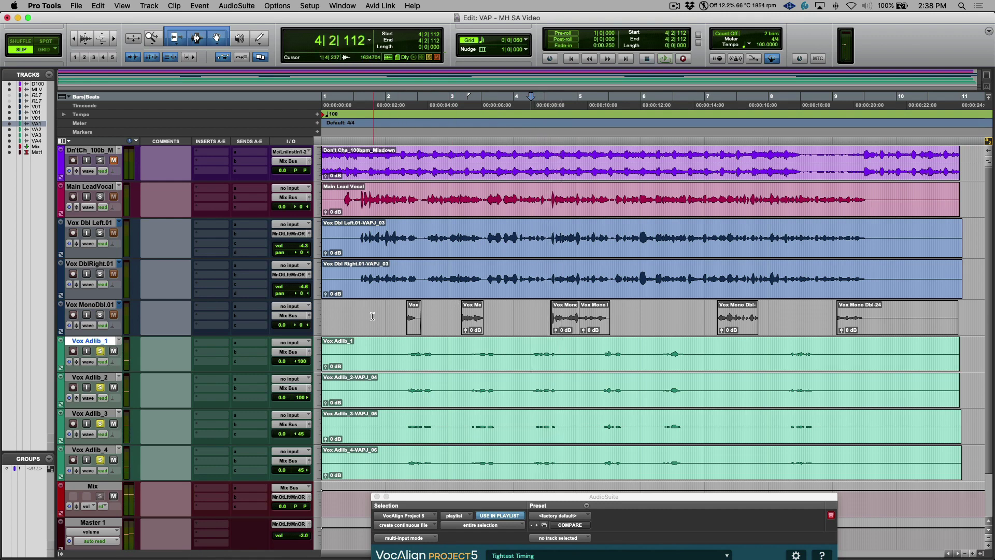
Clear all solos and select every clip on the Vox MonoDbl.01 track
{"action": "left_click", "coordinate": [431, 58]}
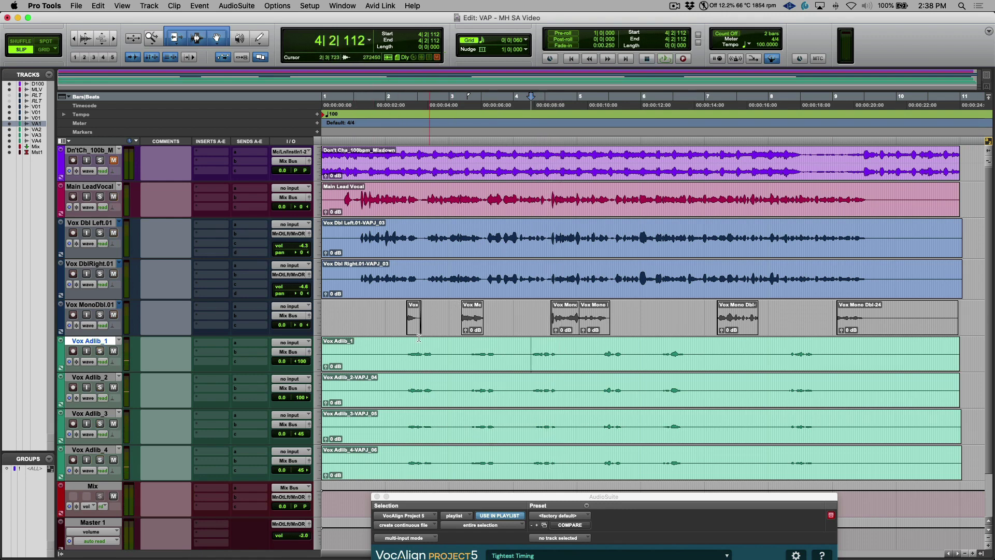
{"action": "left_click", "coordinate": [391, 306]}
{"action": "triple_click", "coordinate": [392, 306]}
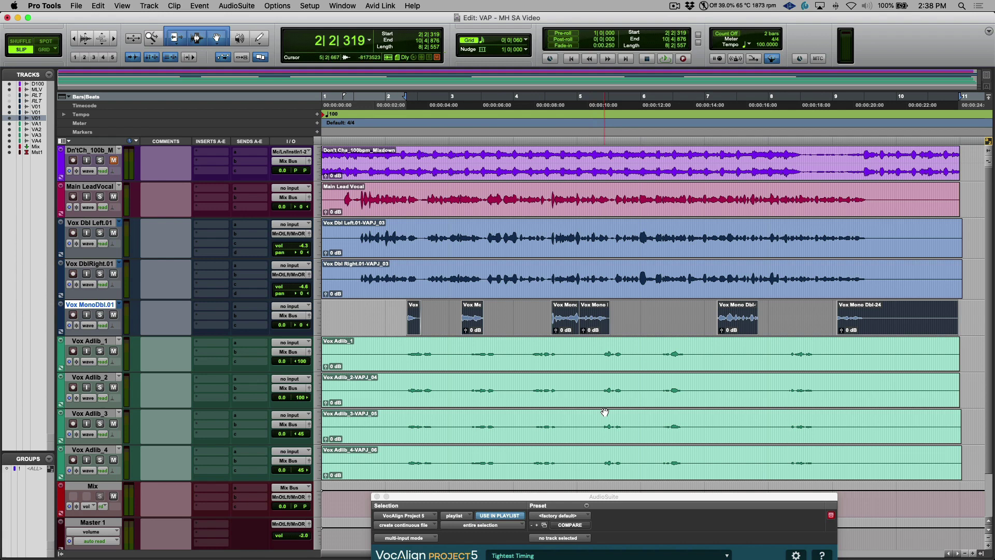
Capture the Main Lead Vocal clip as the VocAlign guide
{"action": "left_click_drag", "start_coordinate": [685, 499], "coordinate": [644, 17]}
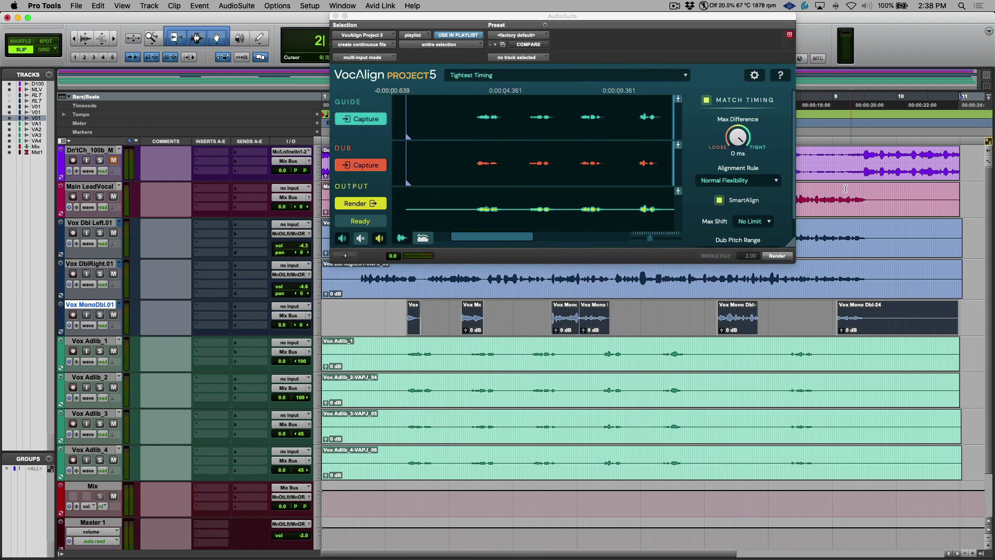
{"action": "left_click", "coordinate": [859, 209]}
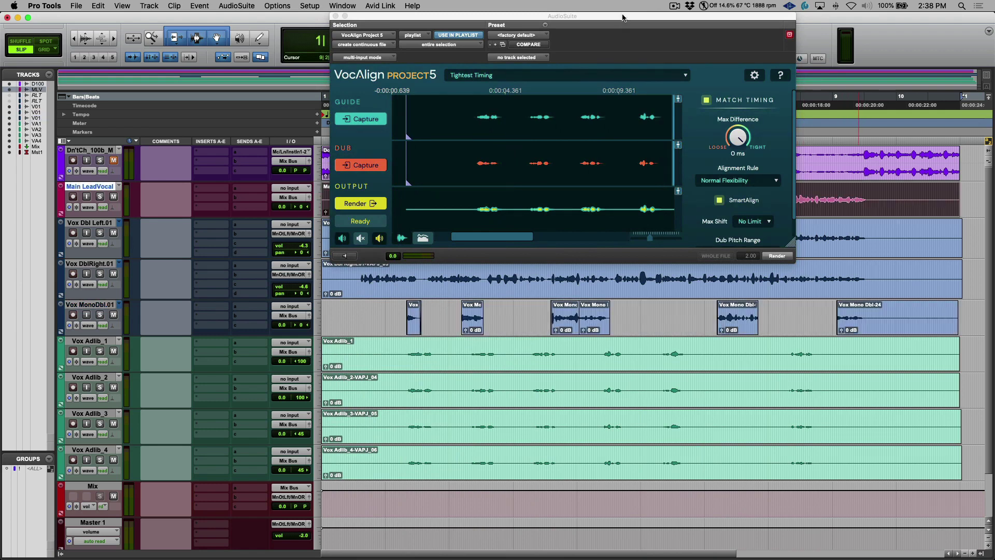
{"action": "left_click_drag", "start_coordinate": [623, 18], "coordinate": [637, 339]}
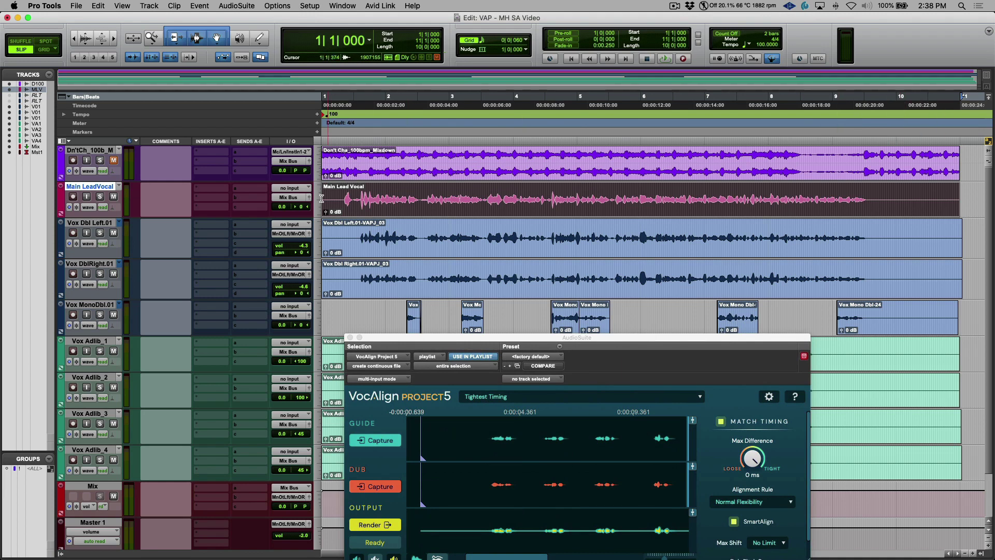
{"action": "left_click", "coordinate": [390, 441]}
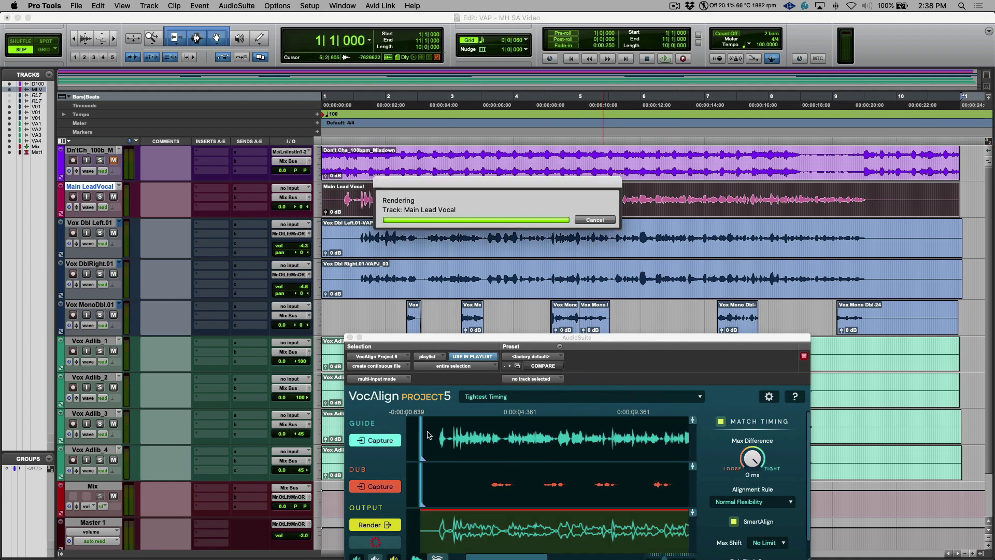
Select all Vox MonoDbl.01 clips and capture them as the VocAlign dub
{"action": "left_click_drag", "start_coordinate": [632, 341], "coordinate": [631, 346]}
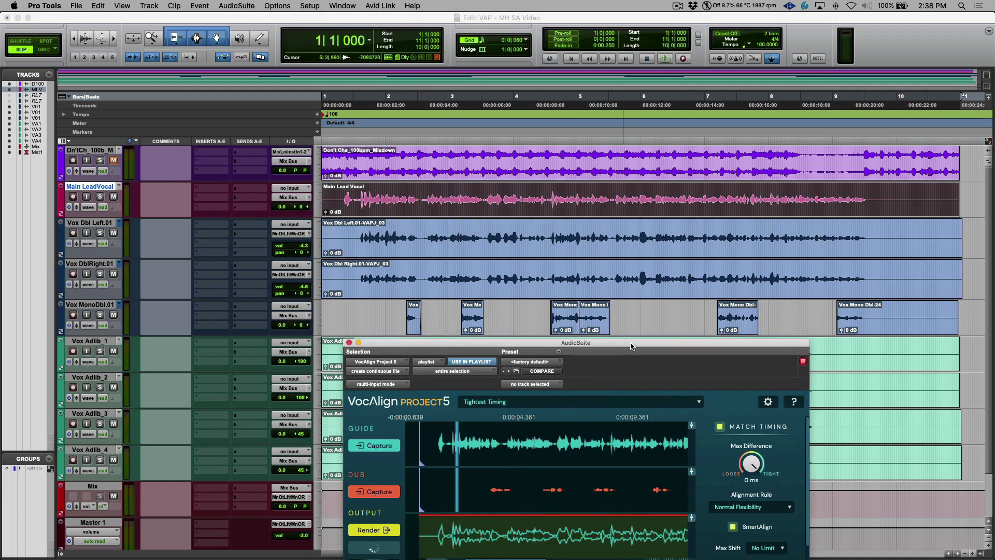
{"action": "left_click", "coordinate": [383, 314]}
{"action": "triple_click", "coordinate": [383, 314]}
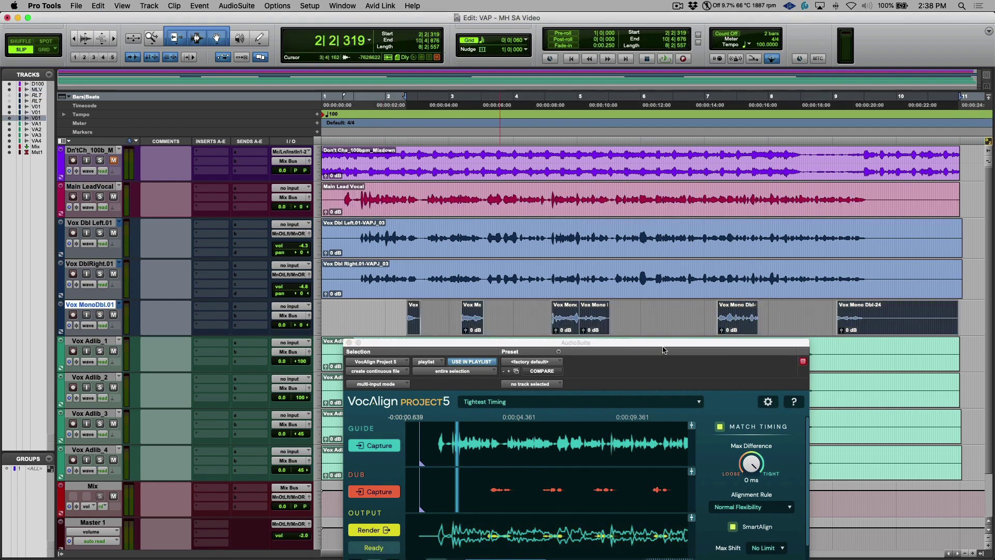
{"action": "left_click", "coordinate": [374, 491]}
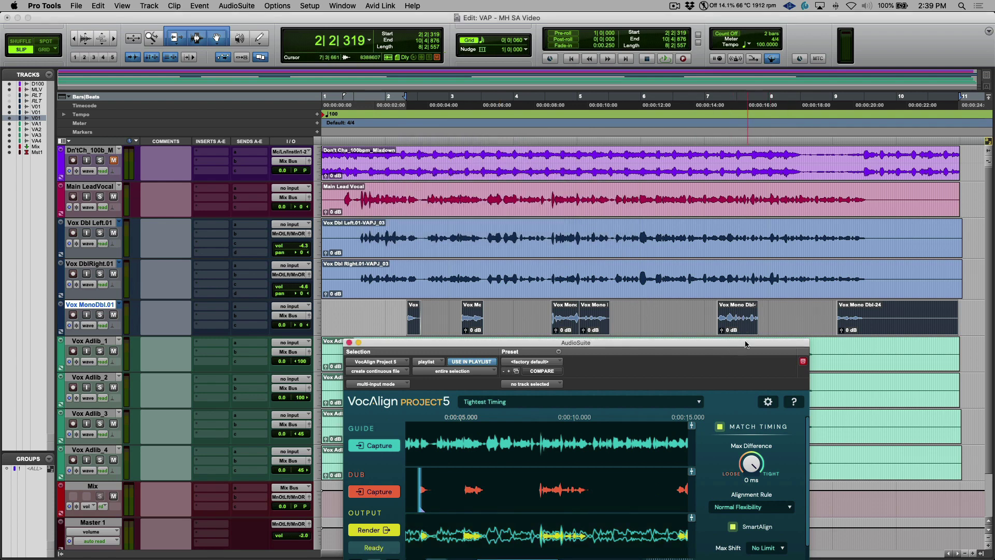
{"action": "left_click_drag", "start_coordinate": [746, 344], "coordinate": [579, 170]}
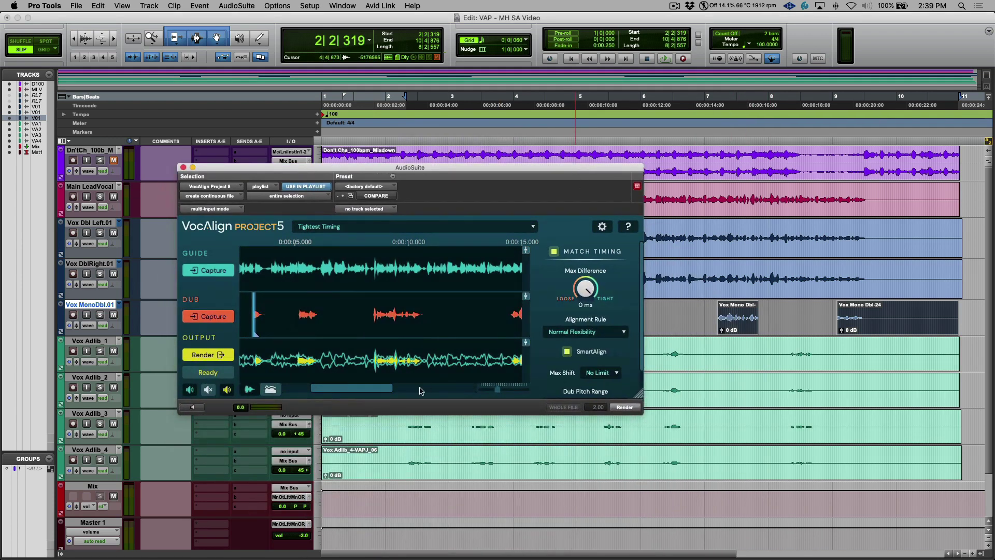
{"action": "left_click_drag", "start_coordinate": [379, 392], "coordinate": [360, 392]}
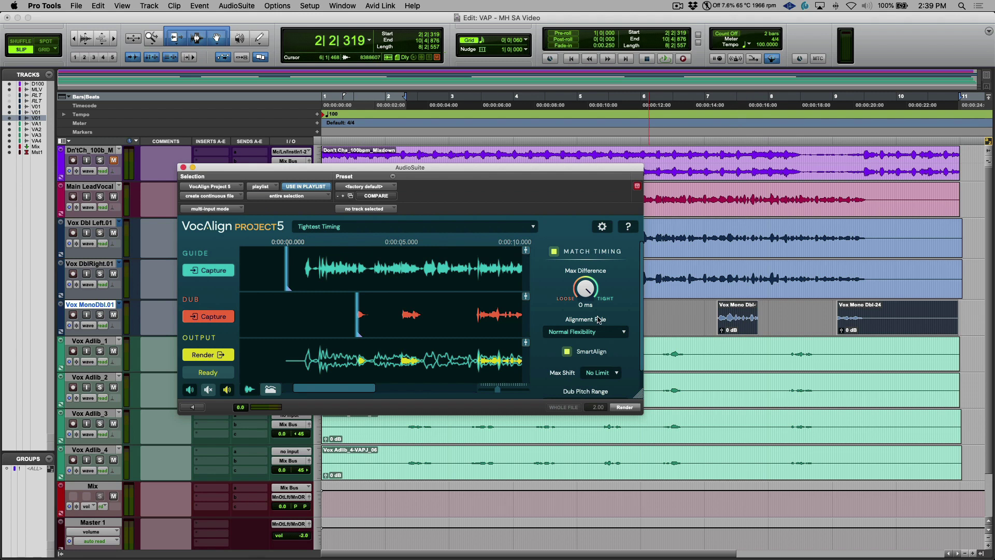
{"action": "left_click", "coordinate": [566, 352]}
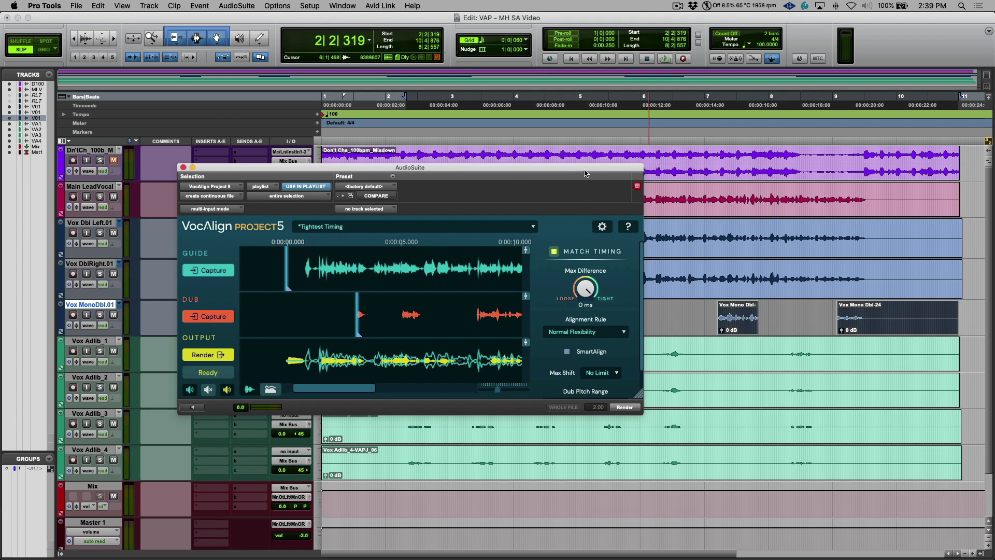
{"action": "left_click_drag", "start_coordinate": [585, 173], "coordinate": [566, 298]}
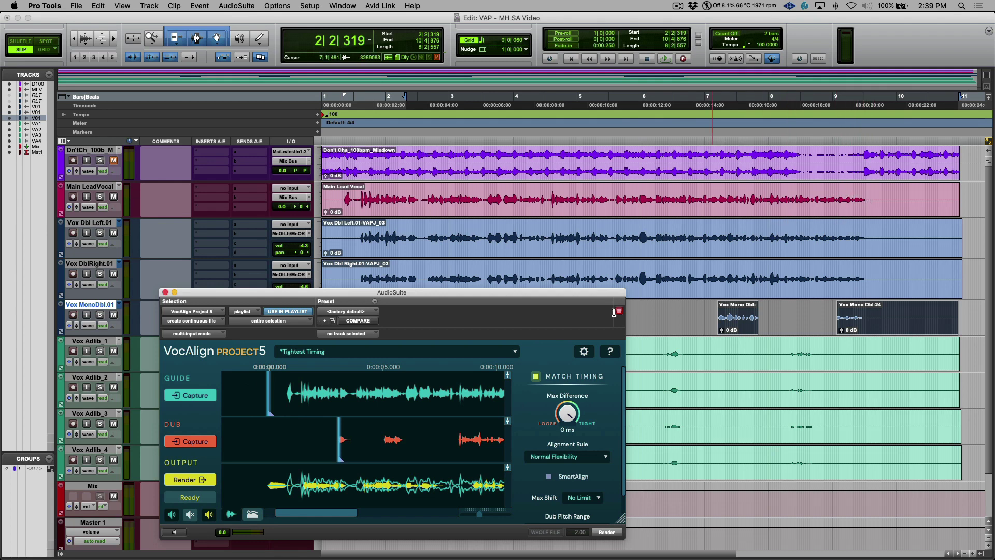
{"action": "left_click", "coordinate": [549, 477]}
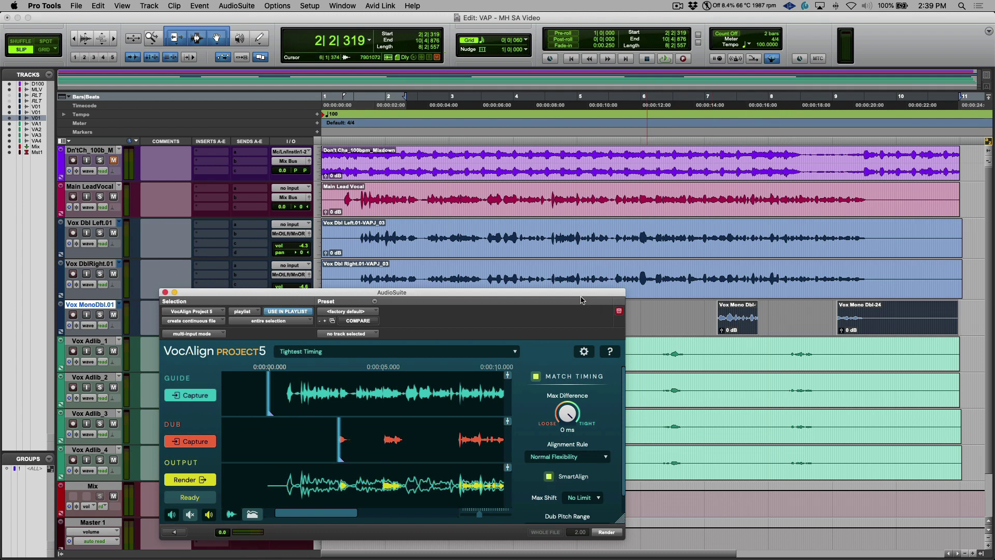
{"action": "left_click_drag", "start_coordinate": [581, 297], "coordinate": [584, 345]}
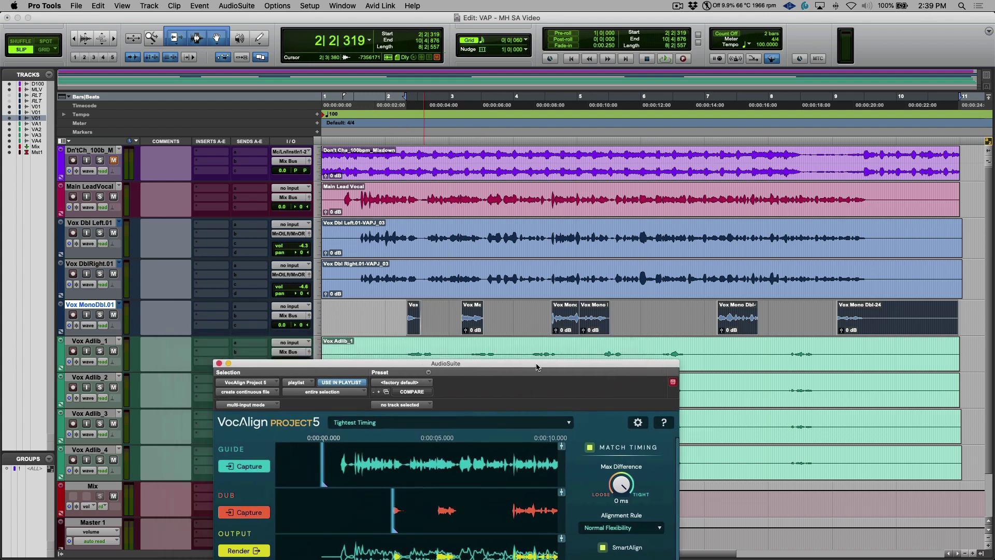
Create a new playlist named Vox Mono Dbl.02 on the mono double track
{"action": "left_click", "coordinate": [119, 305]}
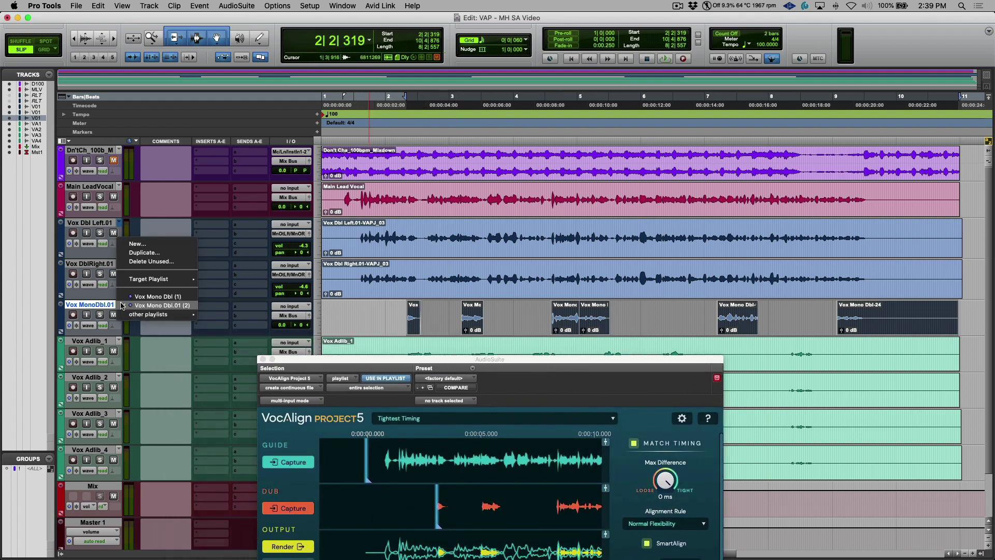
{"action": "left_click", "coordinate": [143, 244]}
{"action": "key", "text": "Return"}
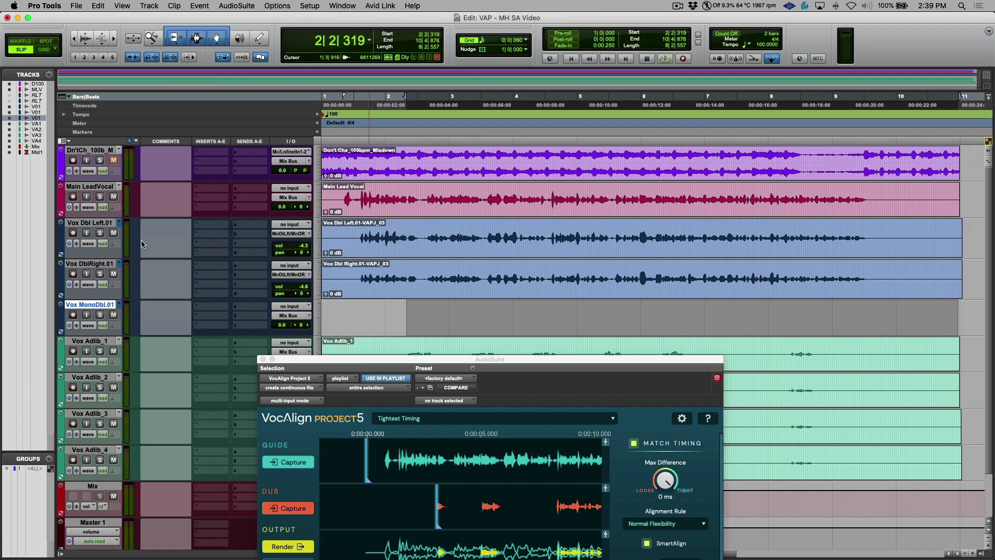
Render the aligned mono double from VocAlign onto the new playlist
{"action": "mouse_move", "coordinate": [564, 359]}
{"action": "left_mouse_down"}
{"action": "mouse_move", "coordinate": [568, 306]}
{"action": "mouse_move", "coordinate": [549, 368]}
{"action": "left_mouse_up"}
{"action": "left_click", "coordinate": [289, 496]}
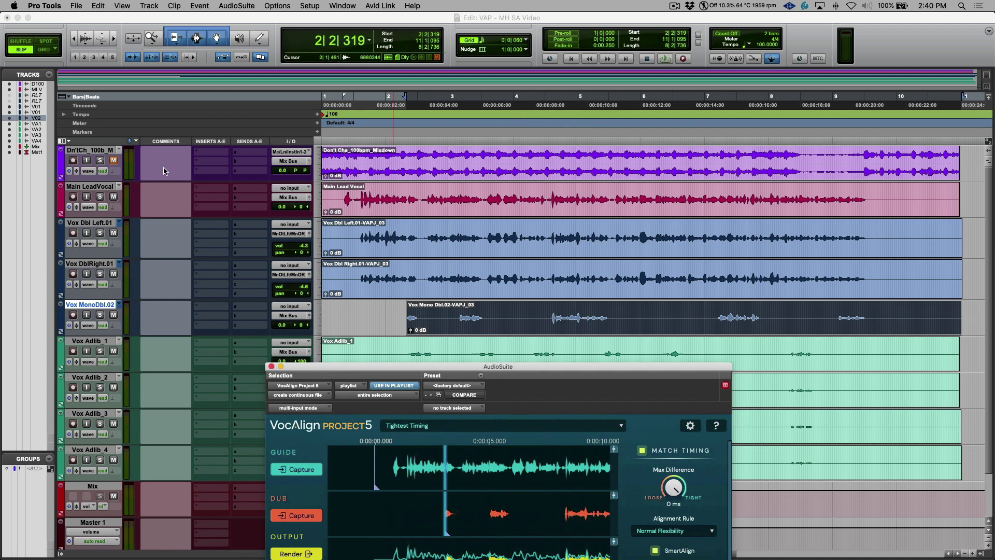
{"action": "left_click", "coordinate": [113, 162]}
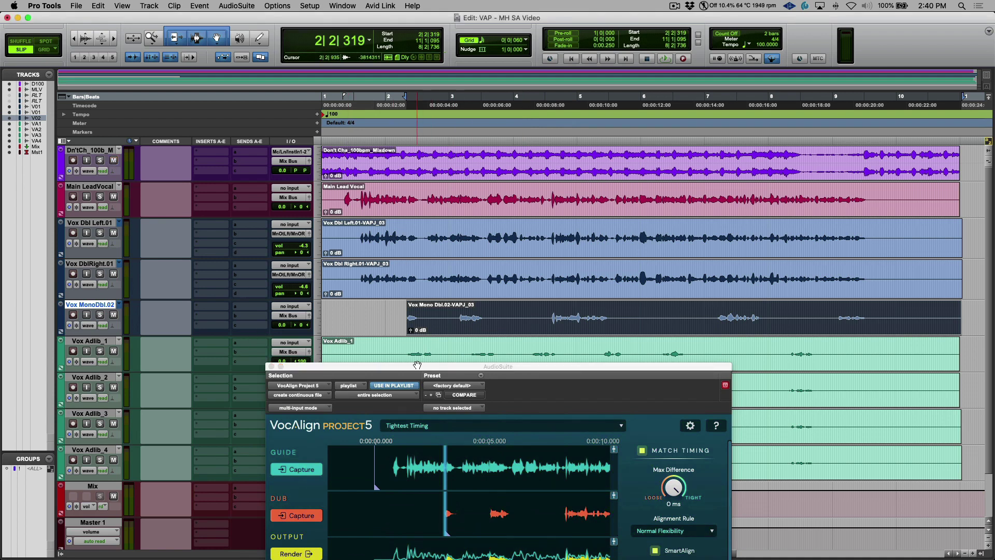
{"action": "left_click_drag", "start_coordinate": [419, 367], "coordinate": [498, 508]}
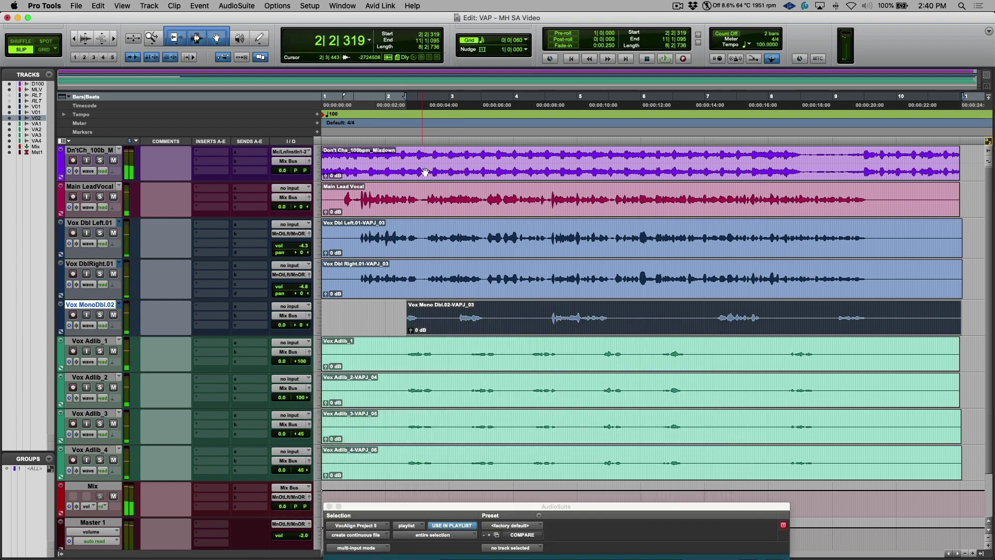
{"action": "key", "text": "Return"}
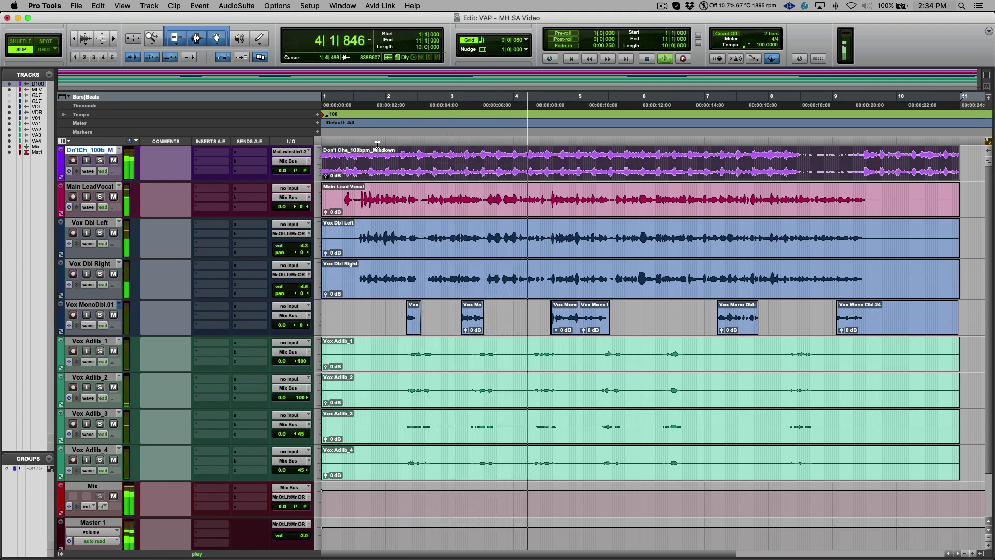
{"action": "left_click", "coordinate": [113, 160]}
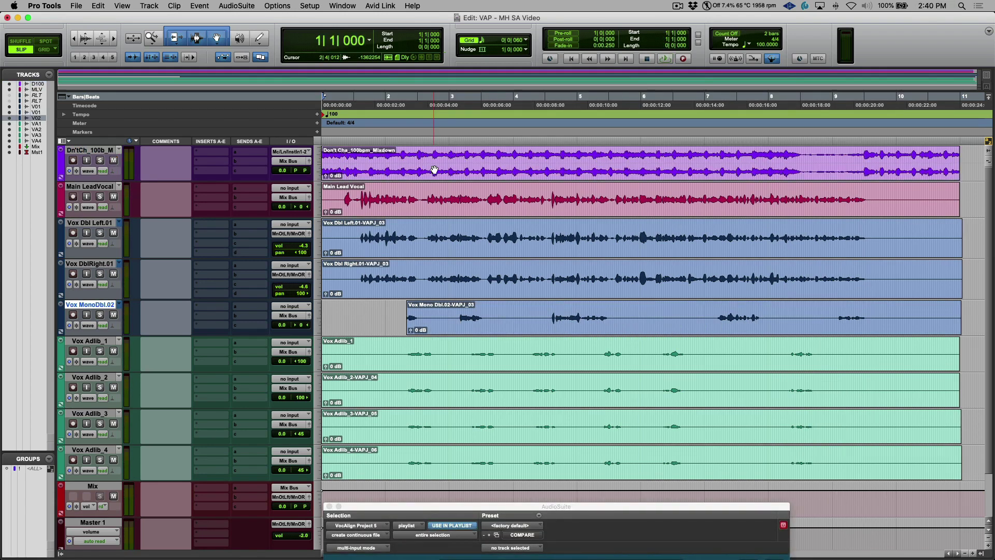
Start playback and mute the beat track so only the aligned vocals play
{"action": "key", "text": "space"}
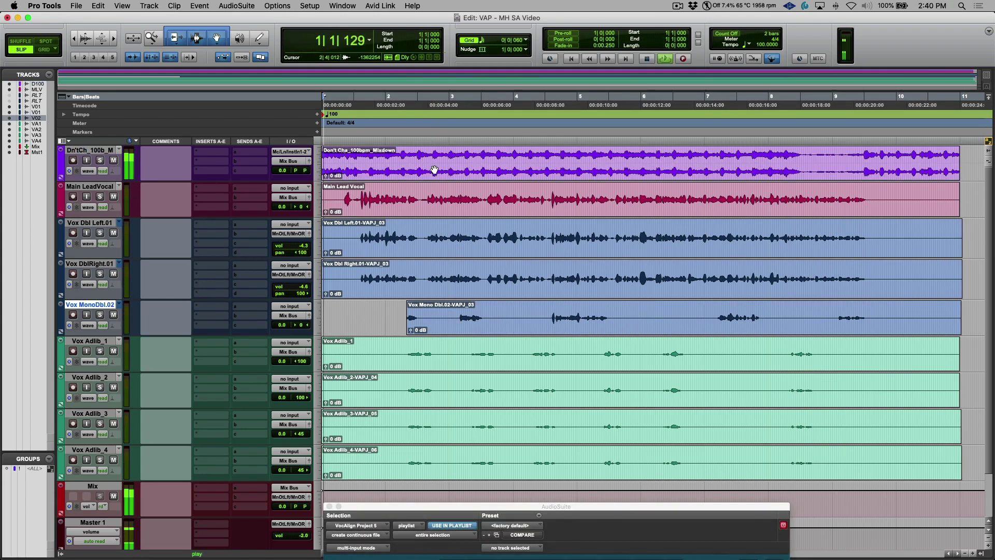
{"action": "left_click", "coordinate": [114, 161]}
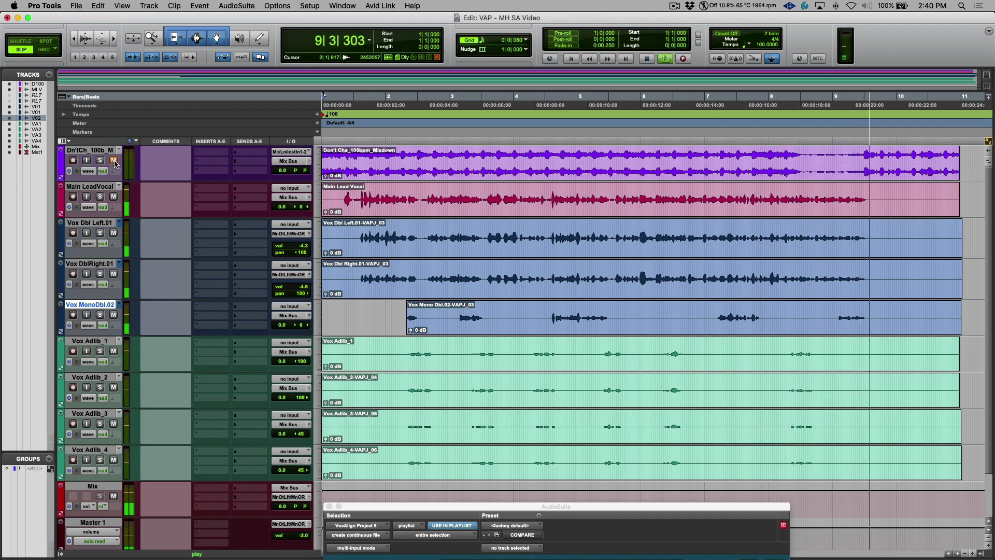
Stop the transport so the counter returns to 1|1|000
{"action": "left_click", "coordinate": [647, 58]}
{"action": "left_click_drag", "start_coordinate": [590, 509], "coordinate": [579, 504]}
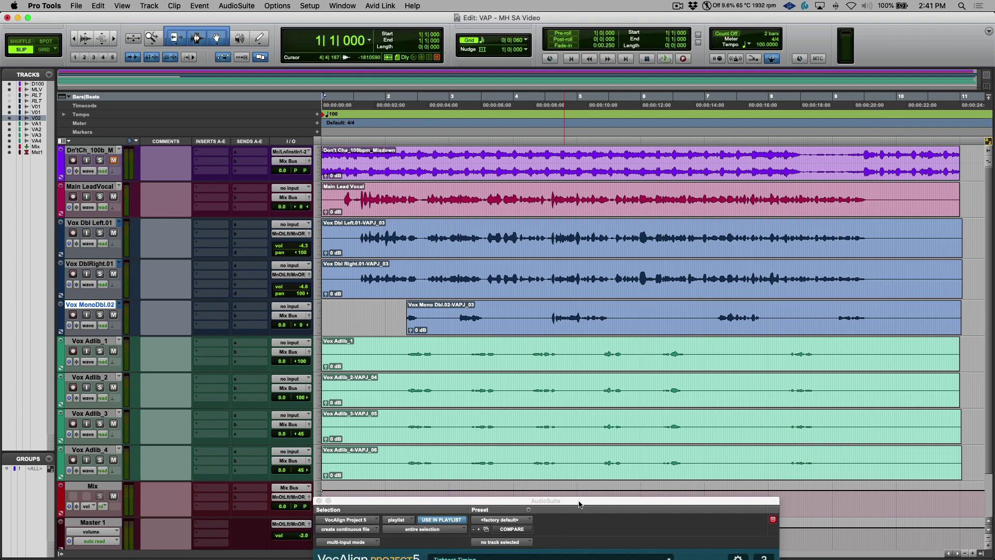